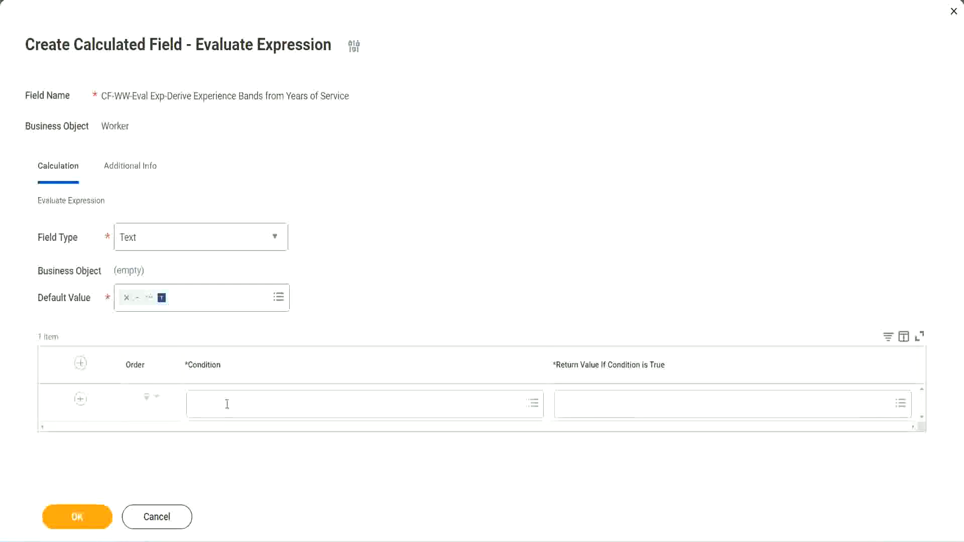
# - Copy the Field 1 name from the Notepad++ notes and set the first condition to CF-WW-TF-Length of Service between 0 and 7 years
pyautogui.click(227, 404)
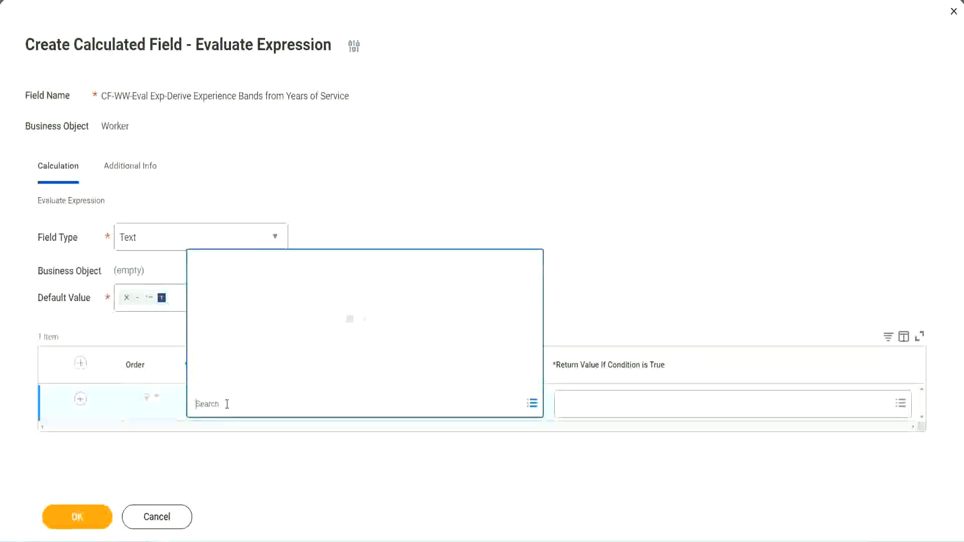
pyautogui.click(370, 229)
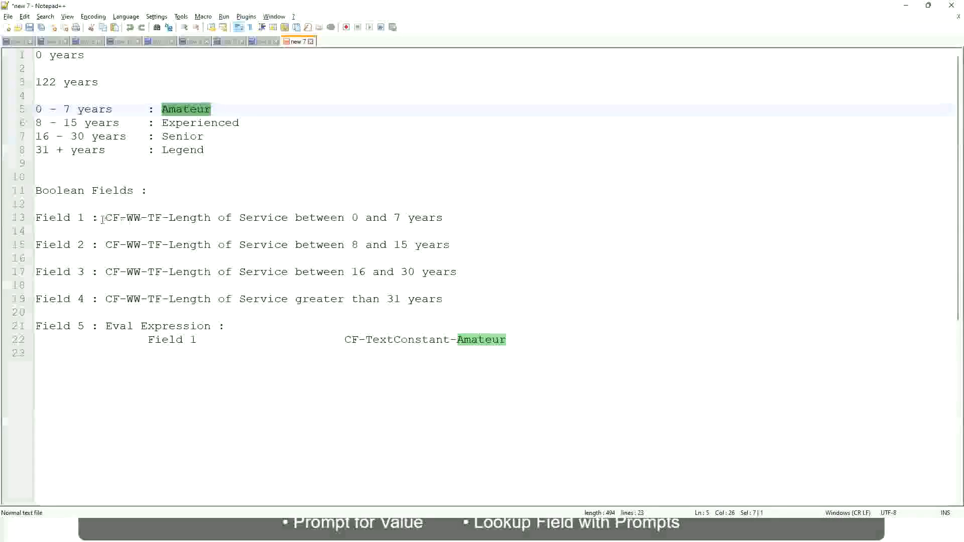
pyautogui.moveTo(106, 217); pyautogui.dragTo(444, 222)
pyautogui.hotkey('ctrl', 'c')
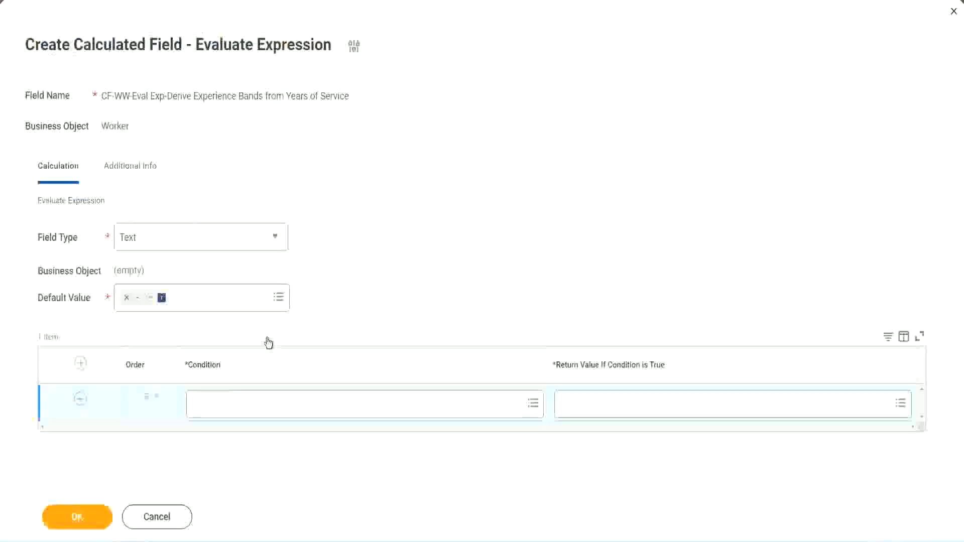
pyautogui.click(246, 408)
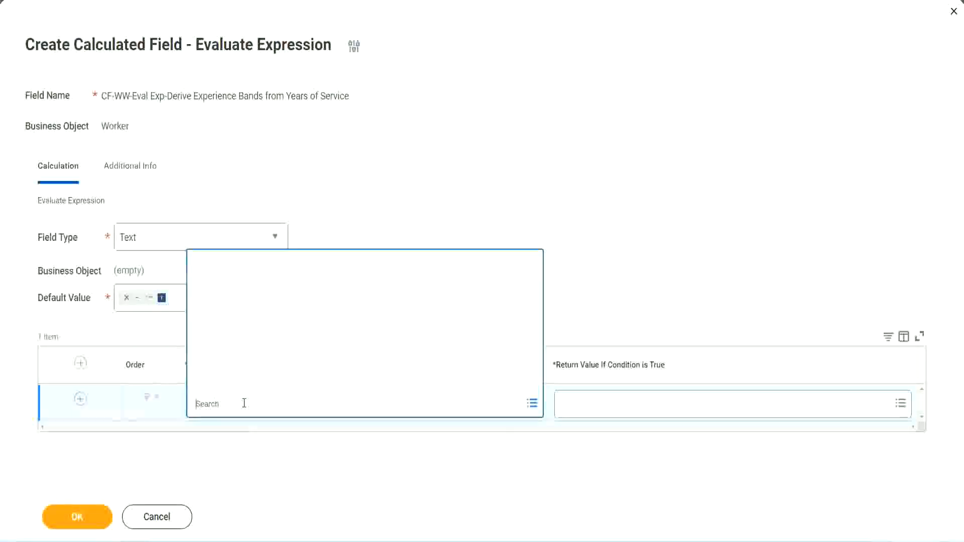
pyautogui.hotkey('ctrl', 'v')
pyautogui.press('Return')
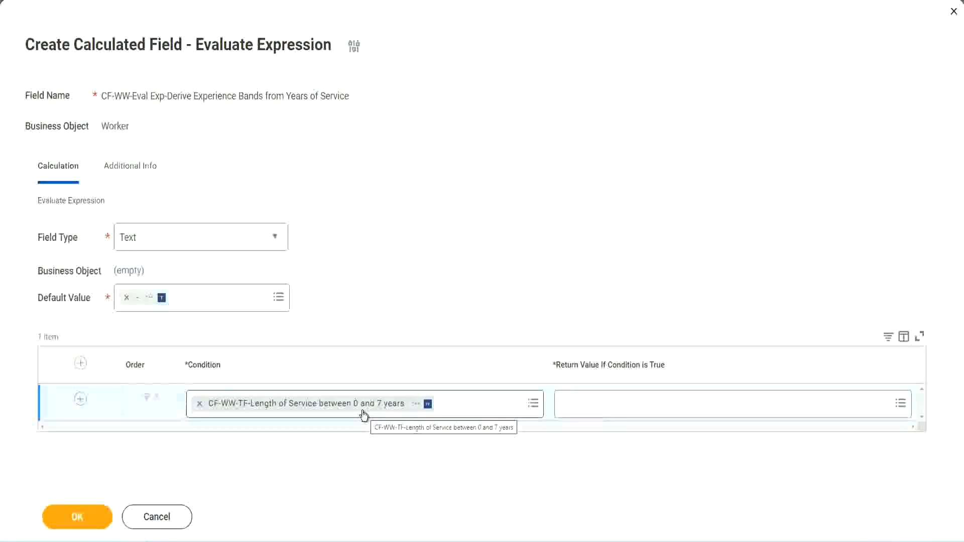
pyautogui.click(628, 412)
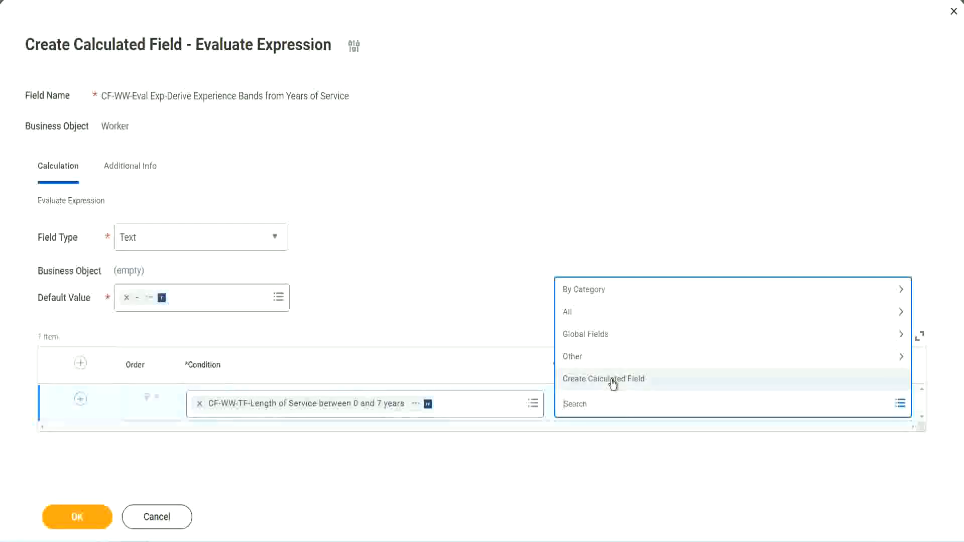
pyautogui.click(559, 250)
pyautogui.click(581, 410)
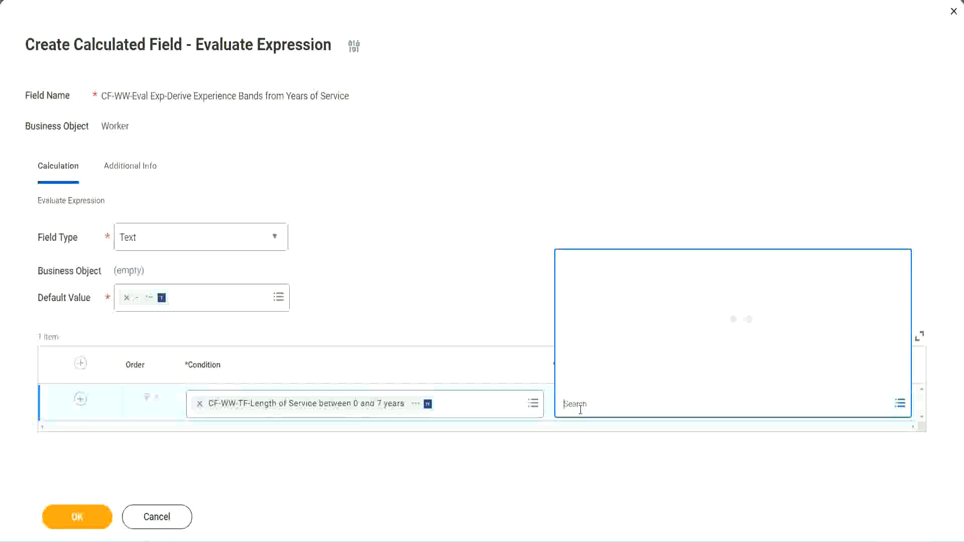
pyautogui.write('Amaterue')
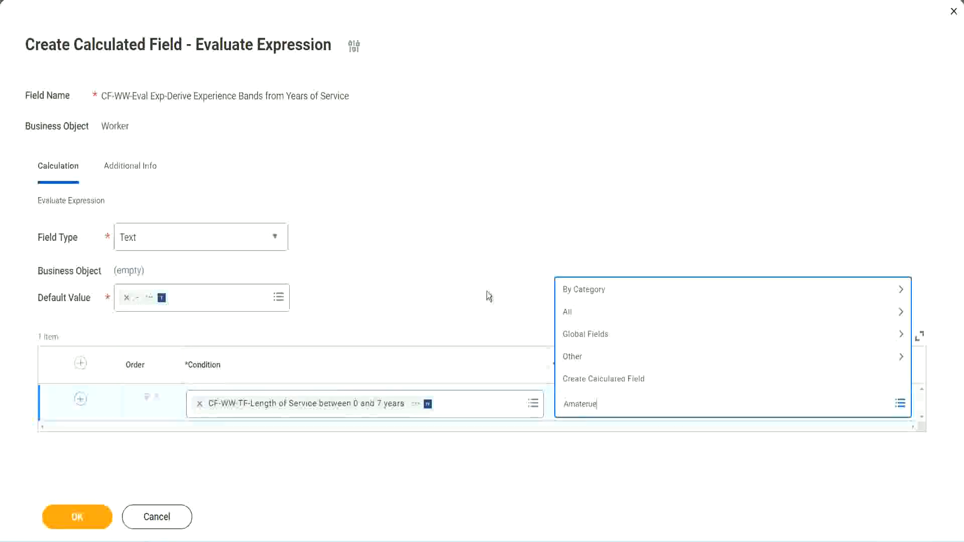
pyautogui.click(486, 291)
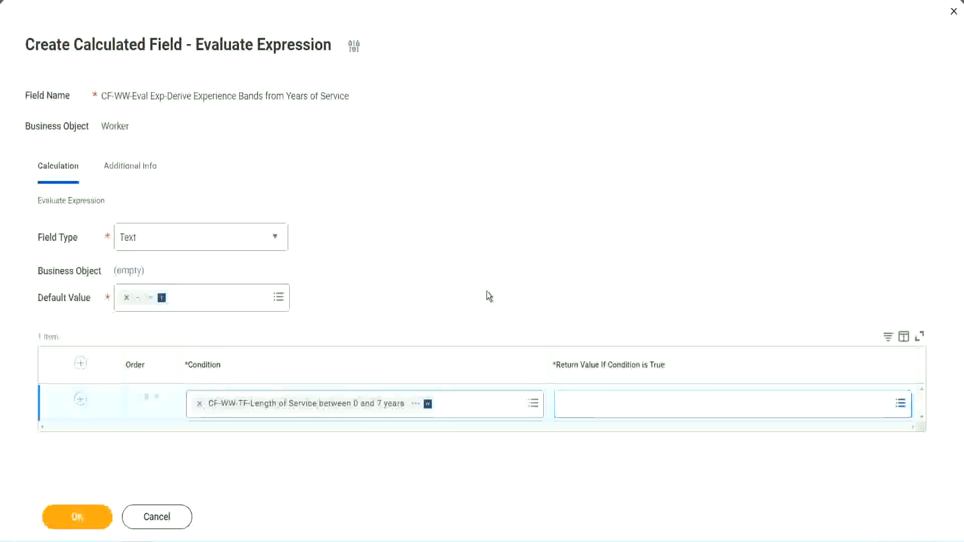
pyautogui.click(607, 406)
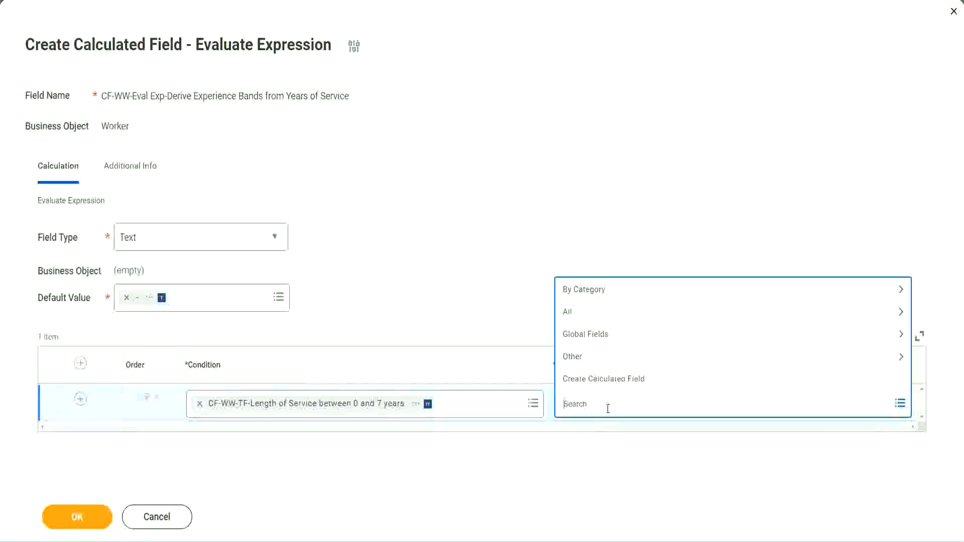
pyautogui.click(488, 296)
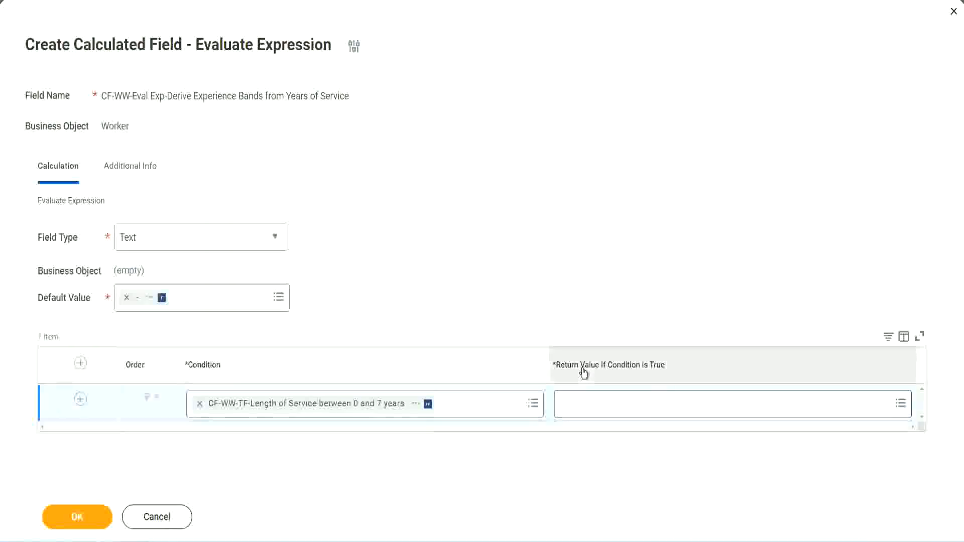
# - Start a new calculated field for the first row's return value and name it CF-WW-TC-Amateur
pyautogui.click(625, 408)
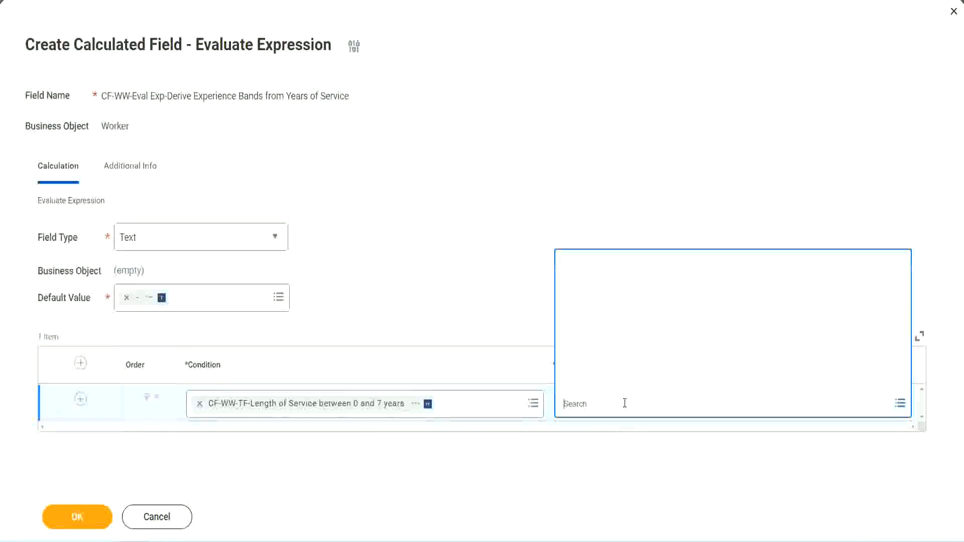
pyautogui.click(617, 379)
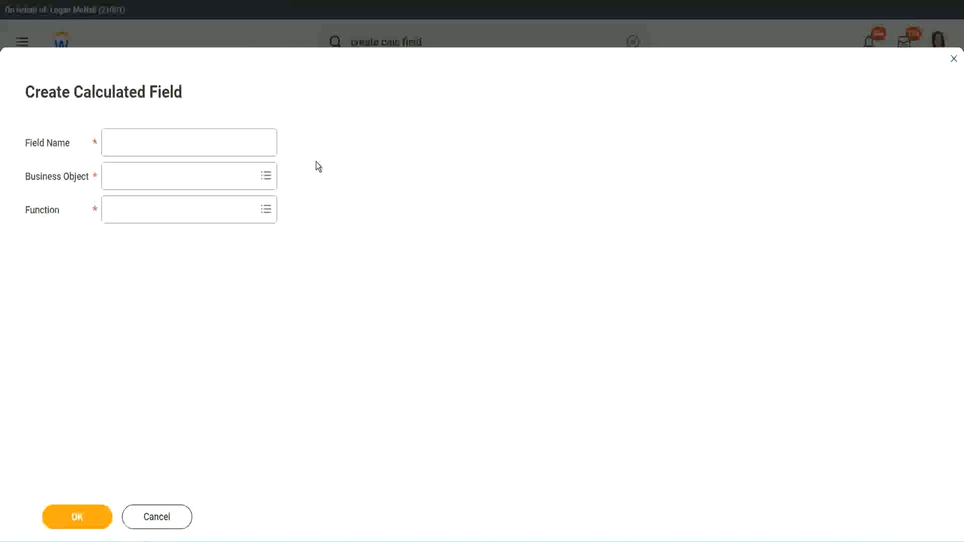
pyautogui.click(119, 143)
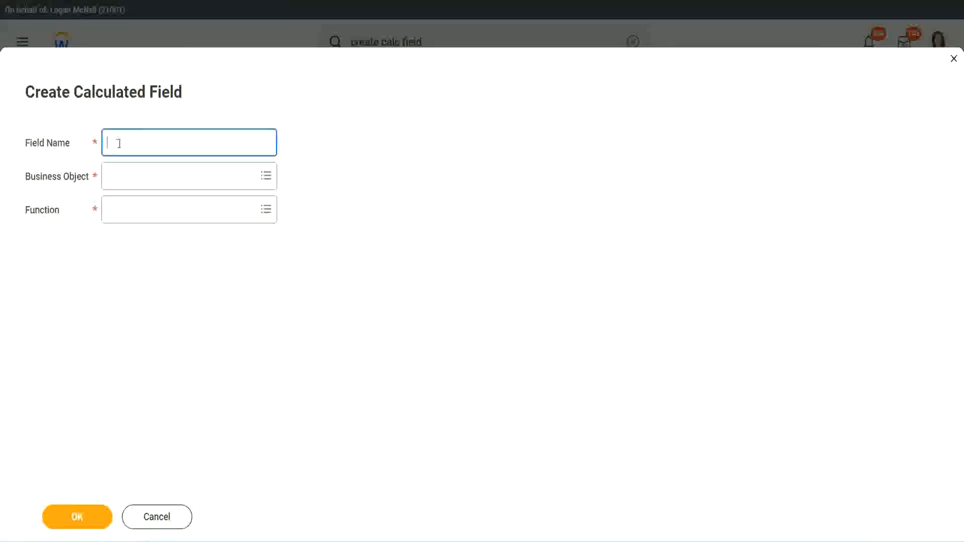
pyautogui.write('CF-TC-Am')
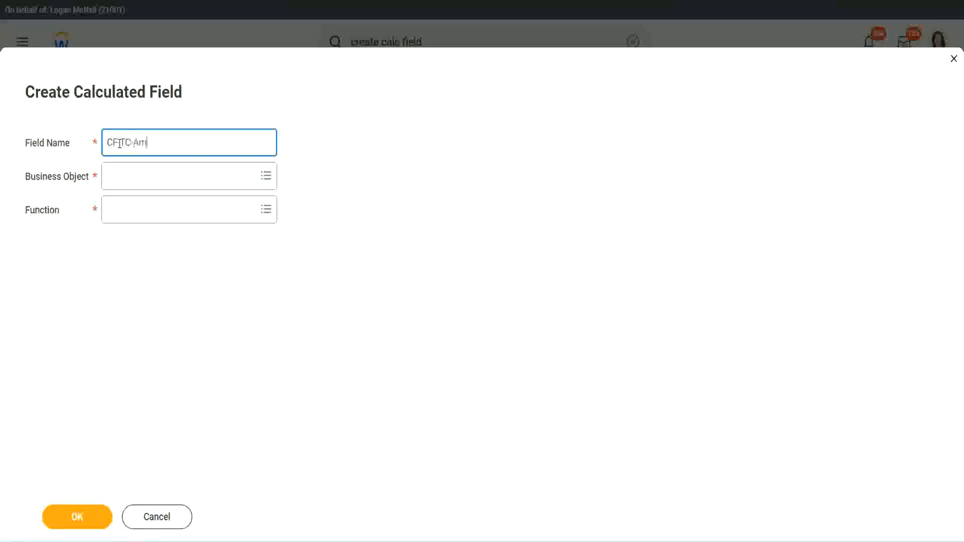
pyautogui.write('ateur')
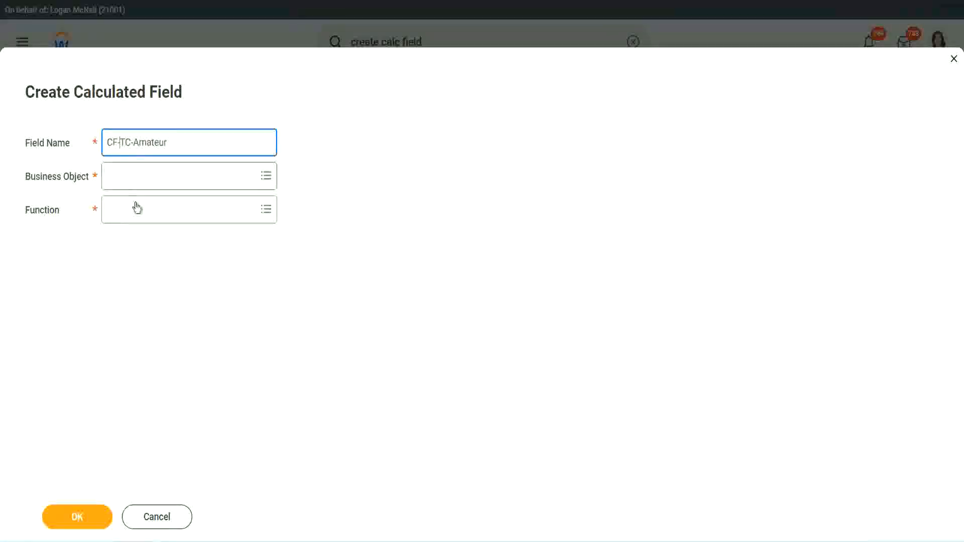
pyautogui.write('WW-')
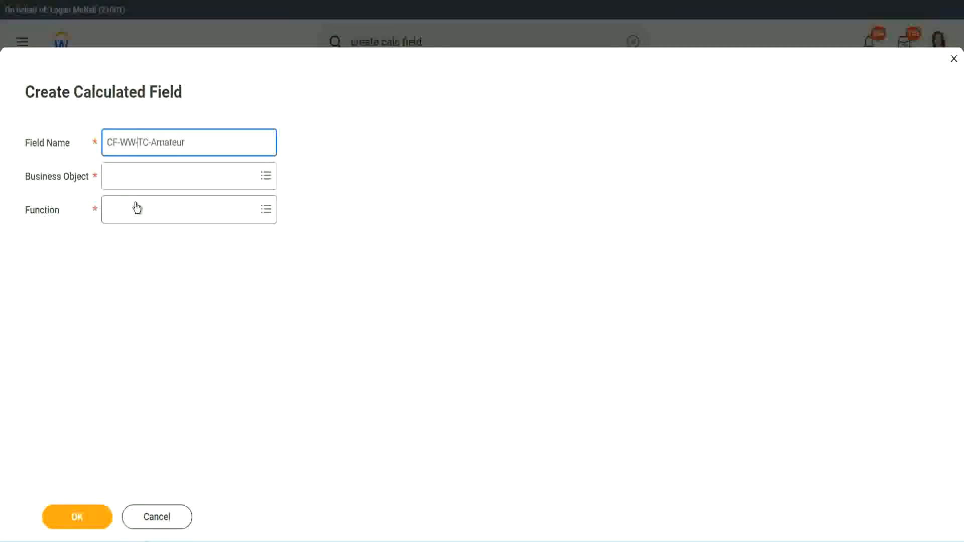
# - Set the new calculated field's business object to Global
pyautogui.click(137, 176)
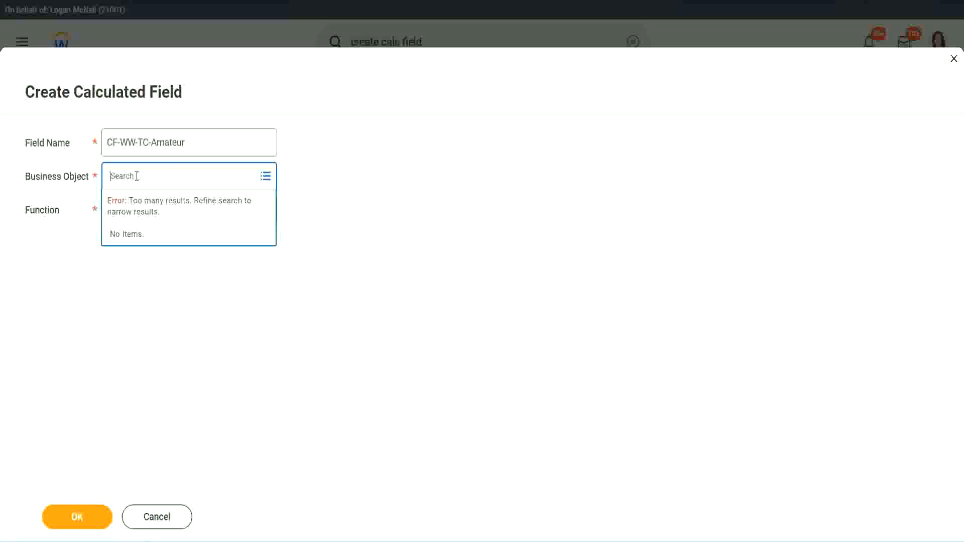
pyautogui.write('worker')
pyautogui.press('BackSpace')
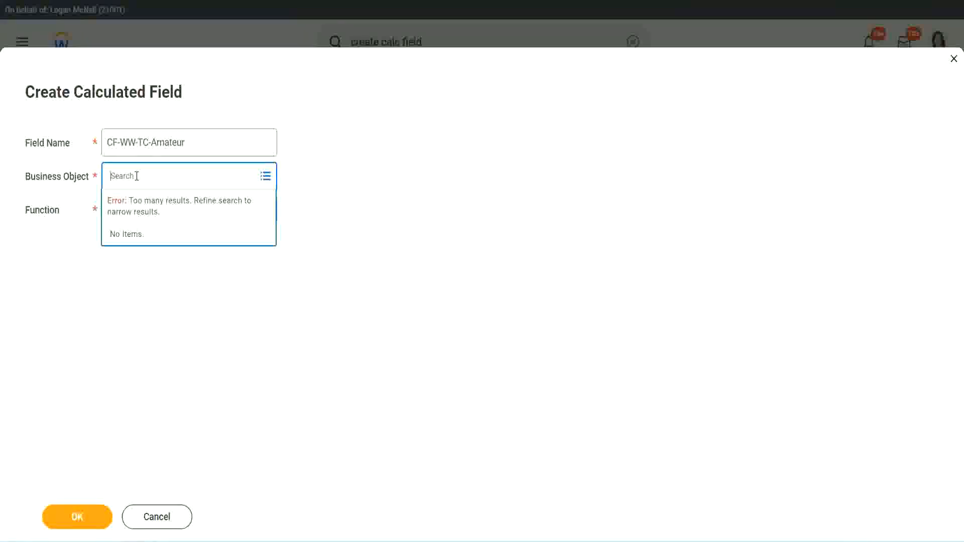
pyautogui.write('global')
pyautogui.press('Return')
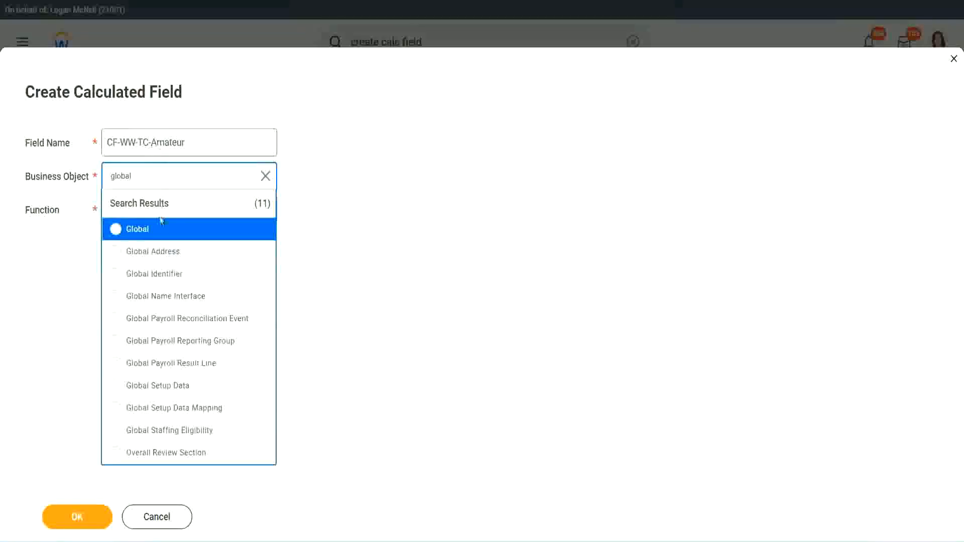
pyautogui.click(151, 236)
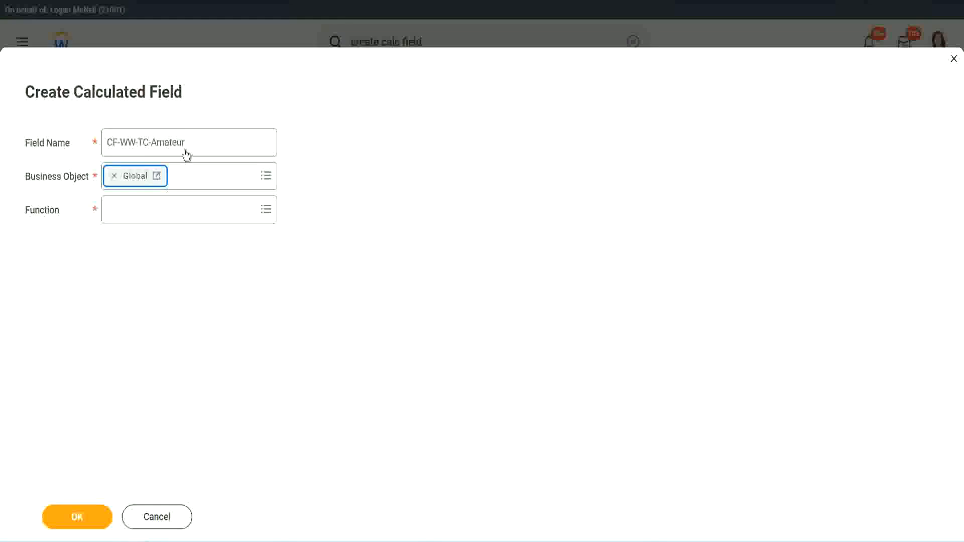
# - Copy the word Amateur from the field name CF-WW-TC-Amateur
pyautogui.tripleClick(249, 136)
pyautogui.click(209, 143)
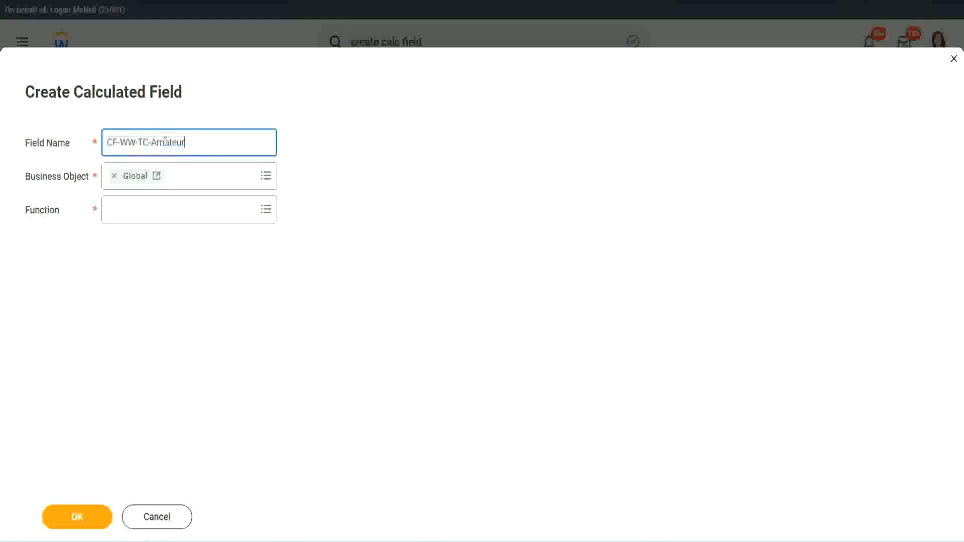
pyautogui.doubleClick(190, 141)
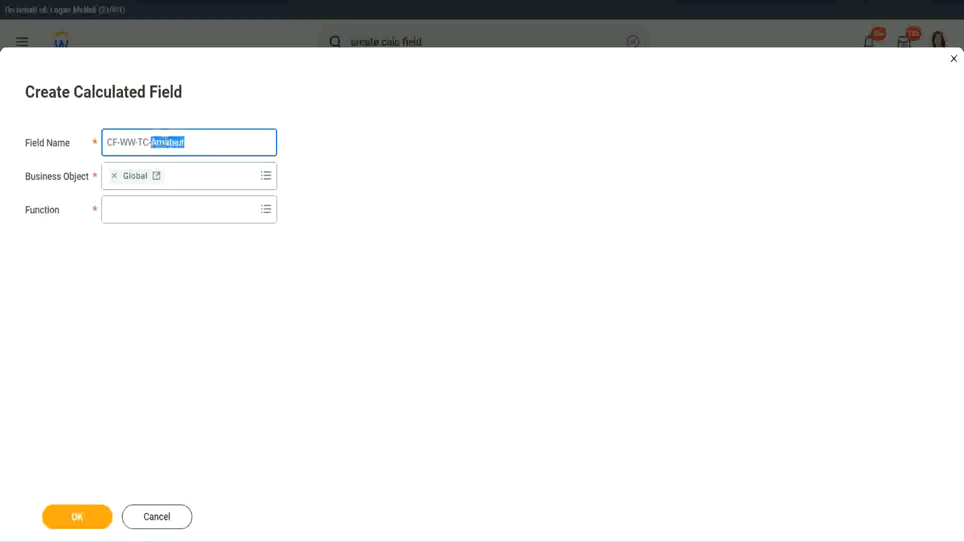
pyautogui.click(200, 140)
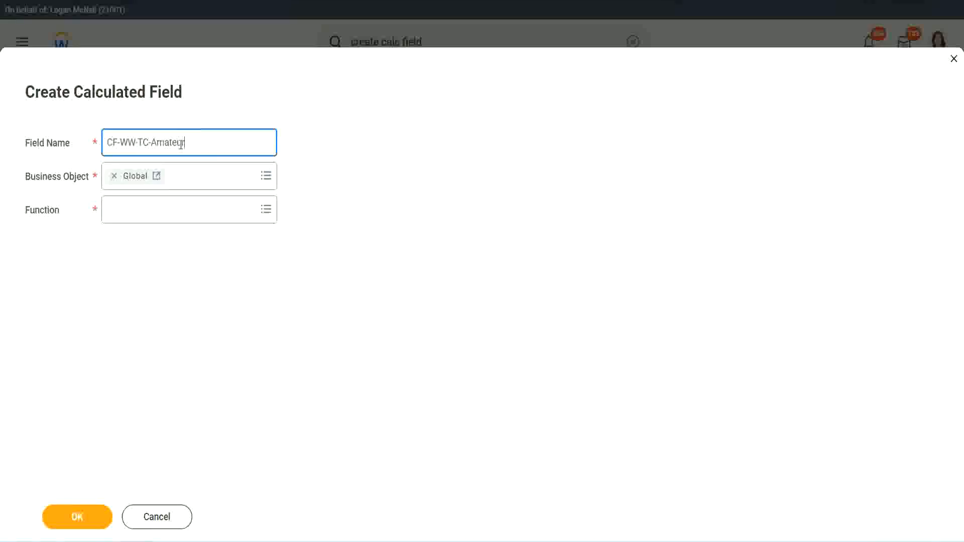
pyautogui.doubleClick(180, 144)
pyautogui.hotkey('ctrl', 'c')
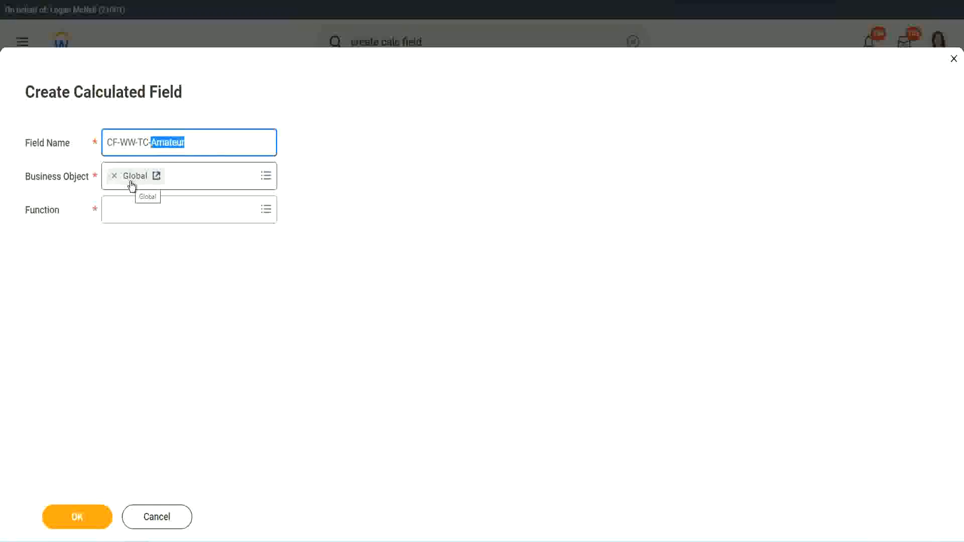
# - Choose Text Constant as the calculated field's function and continue to its calculation settings
pyautogui.click(134, 210)
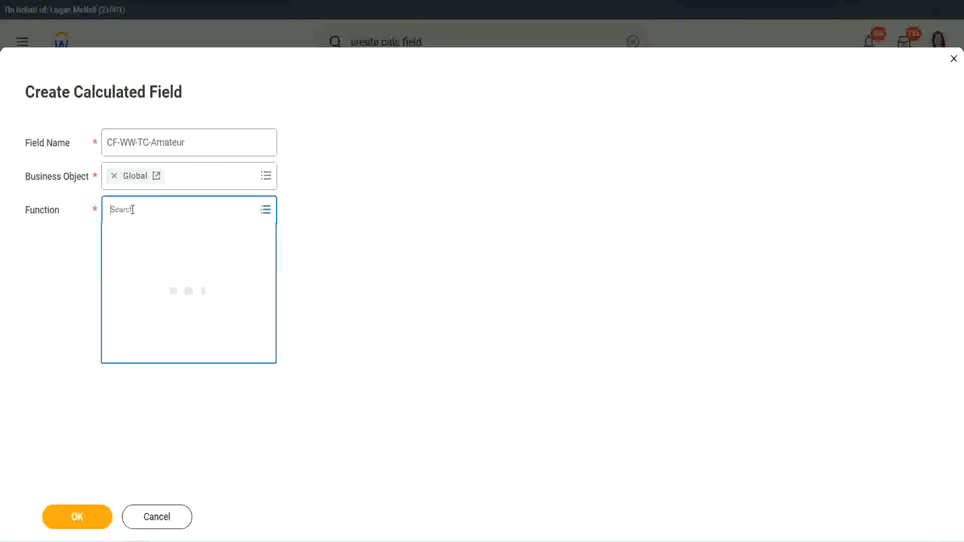
pyautogui.write('text const')
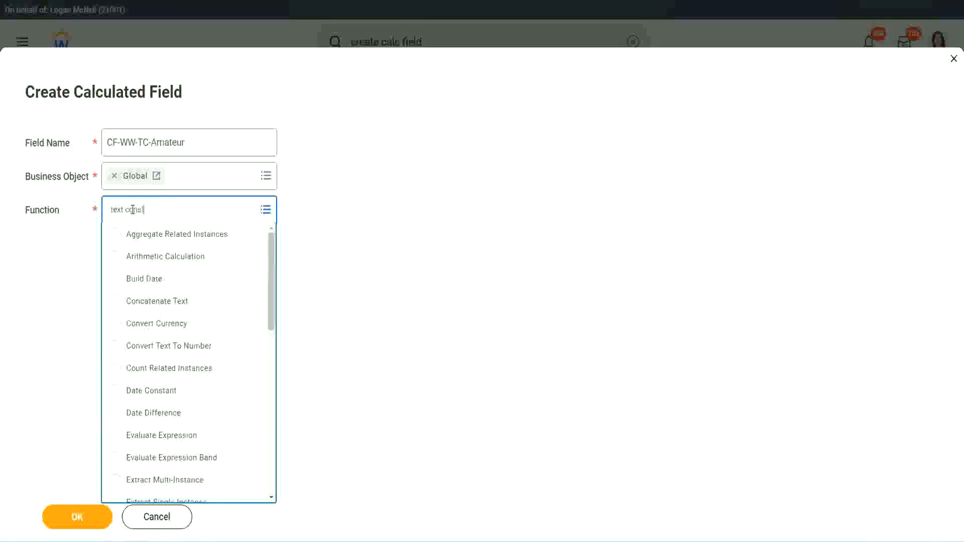
pyautogui.press('Return')
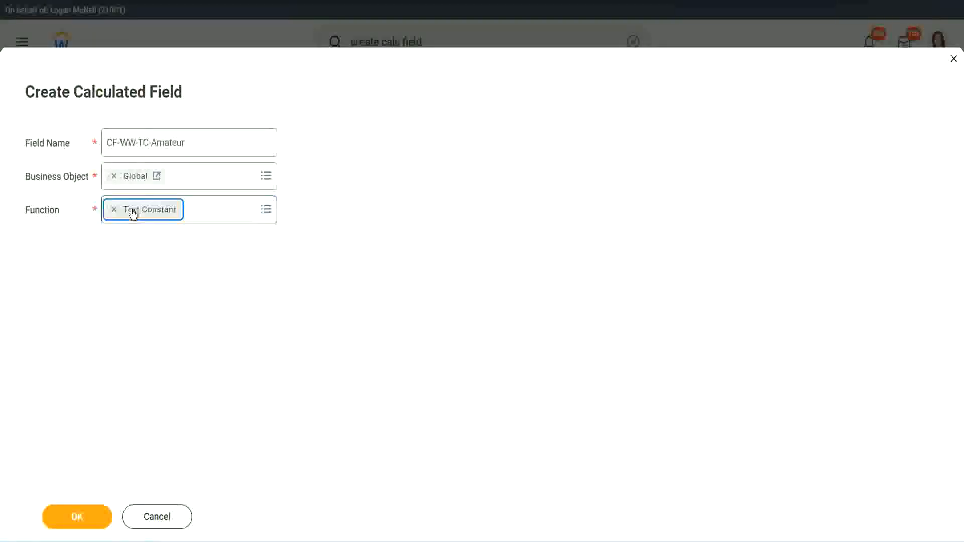
pyautogui.click(79, 523)
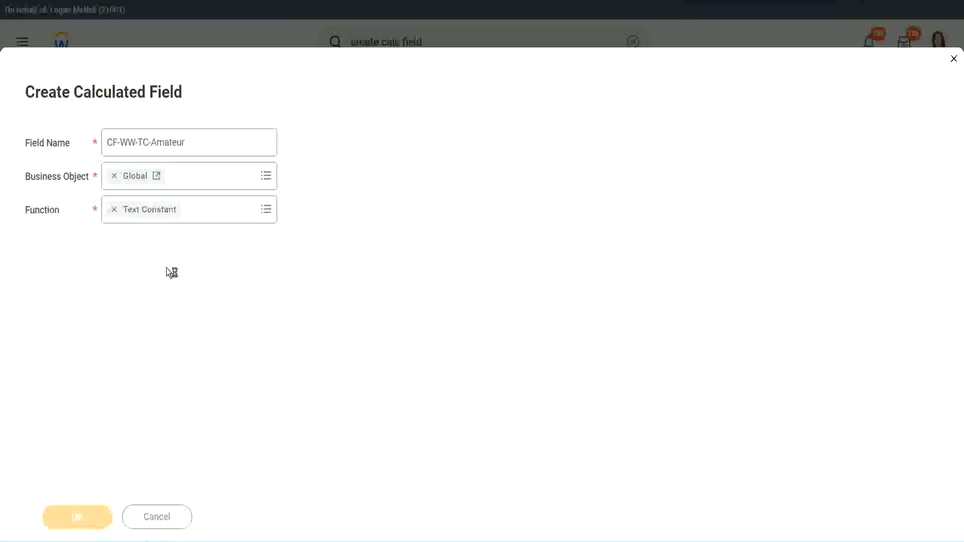
# - Set the text constant to the copied word Amateur and save the calculated field
pyautogui.click(159, 284)
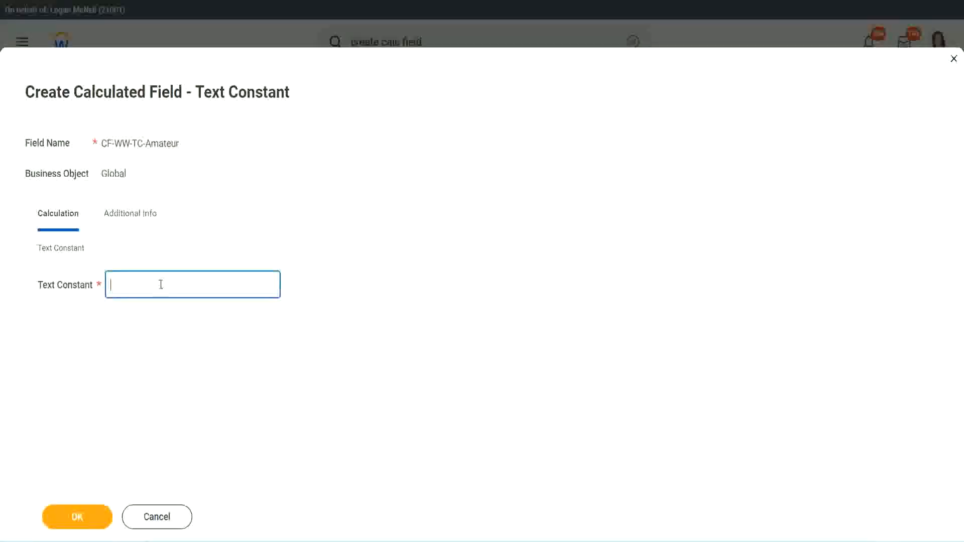
pyautogui.hotkey('ctrl', 'v')
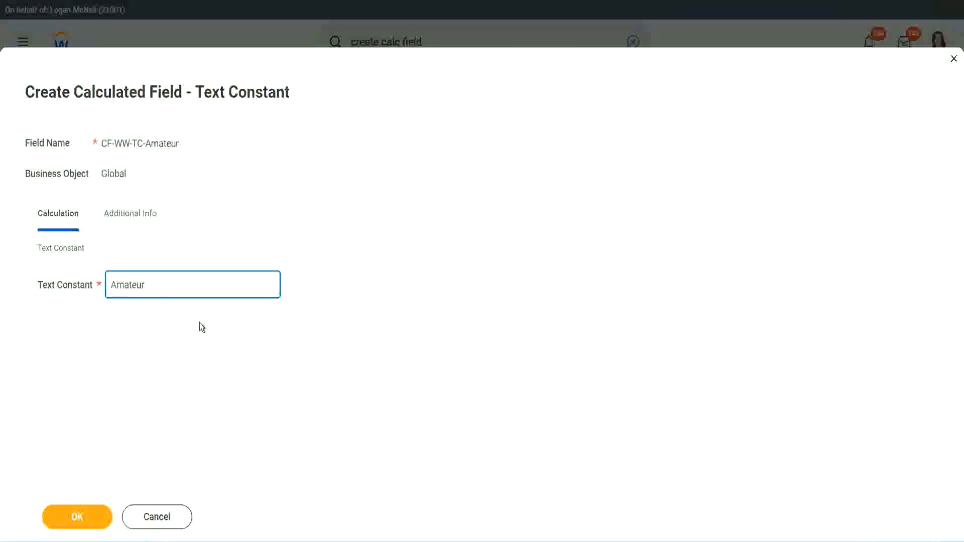
pyautogui.click(76, 516)
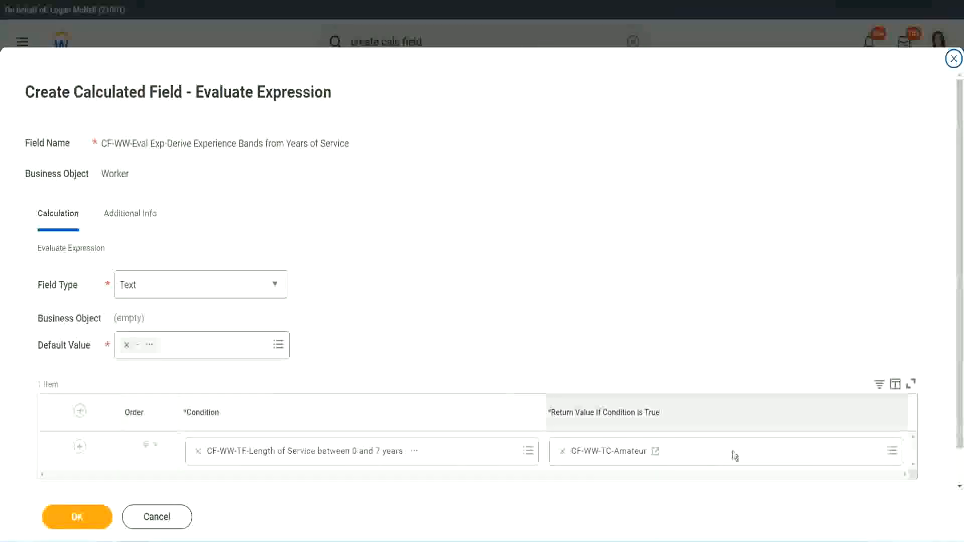
# - Copy the text of the CF-WW-TC-Amateur return value and add a second condition row below it
pyautogui.rightClick(598, 454)
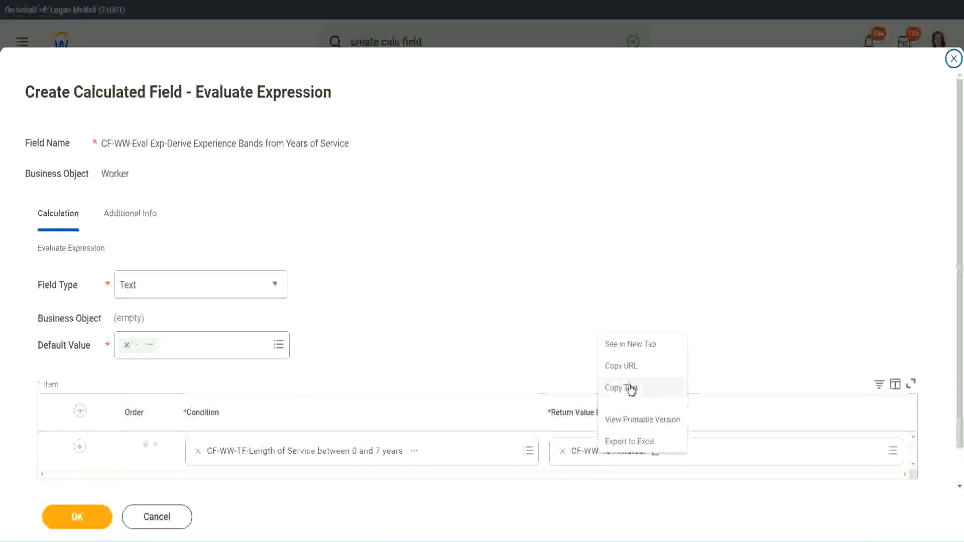
pyautogui.click(631, 390)
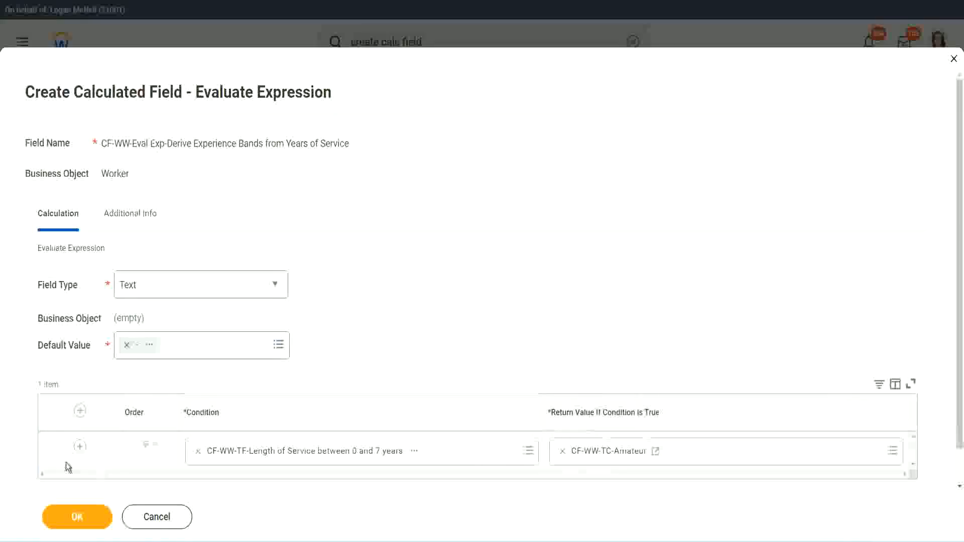
pyautogui.click(79, 447)
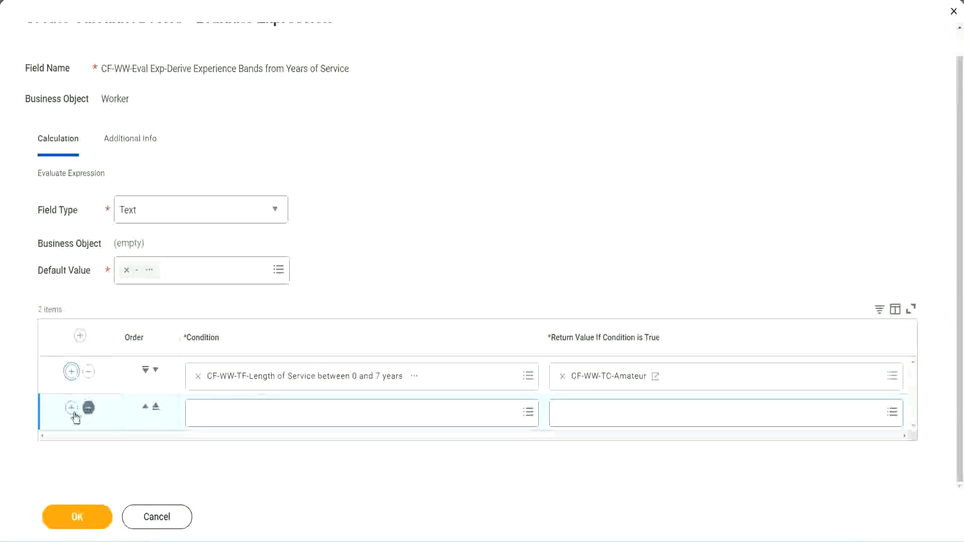
# - Add two more condition rows and set the second row's condition to CF-WW-TF-Length of Service between 8 and 15 years
pyautogui.click(72, 409)
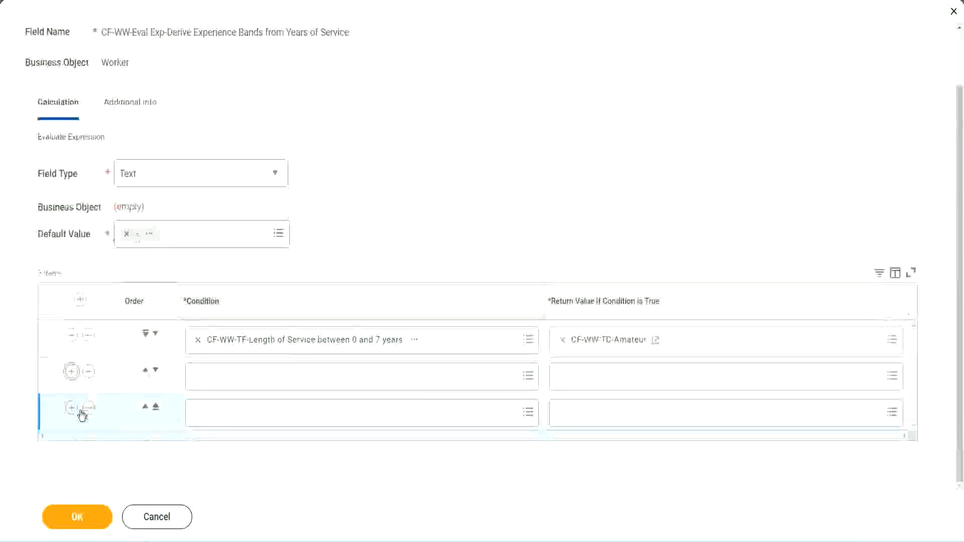
pyautogui.click(237, 377)
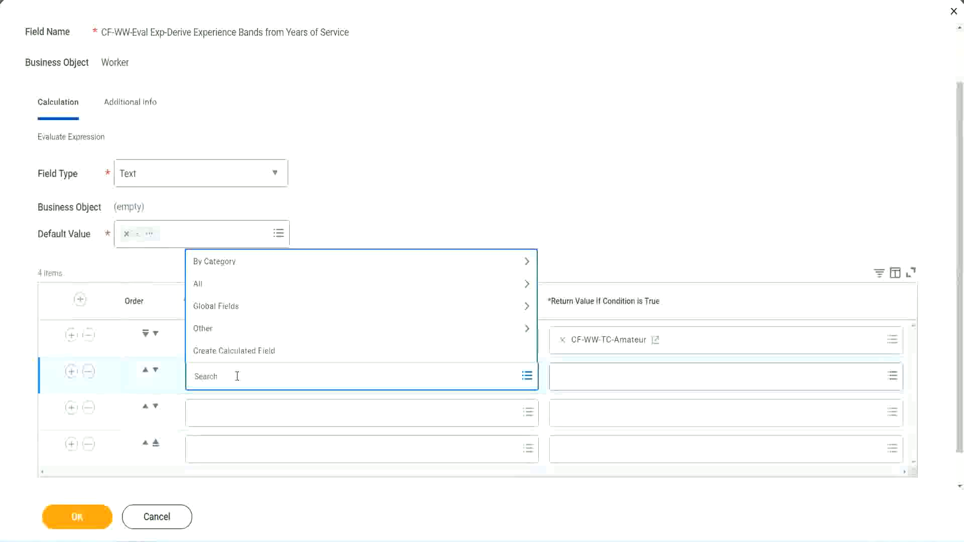
pyautogui.write('cf-ww')
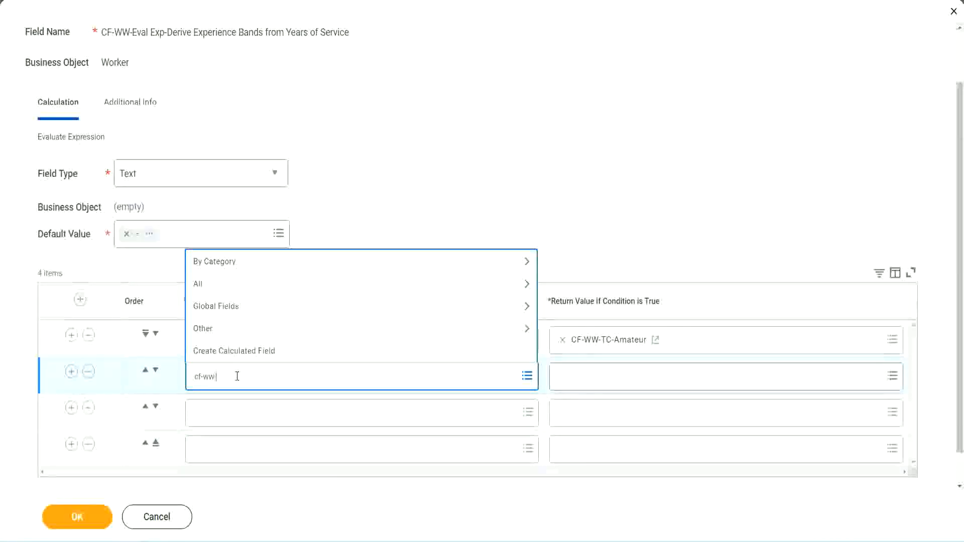
pyautogui.write('-tf')
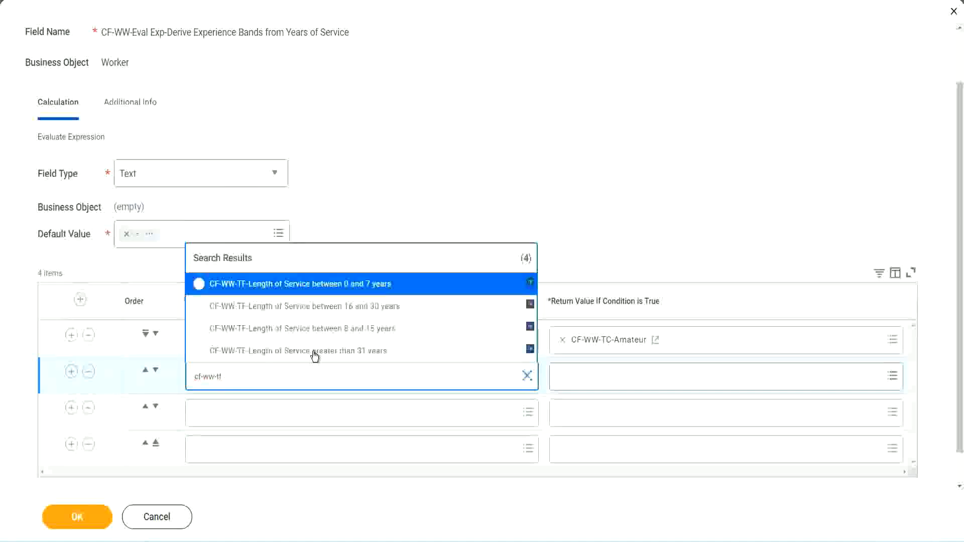
pyautogui.click(372, 329)
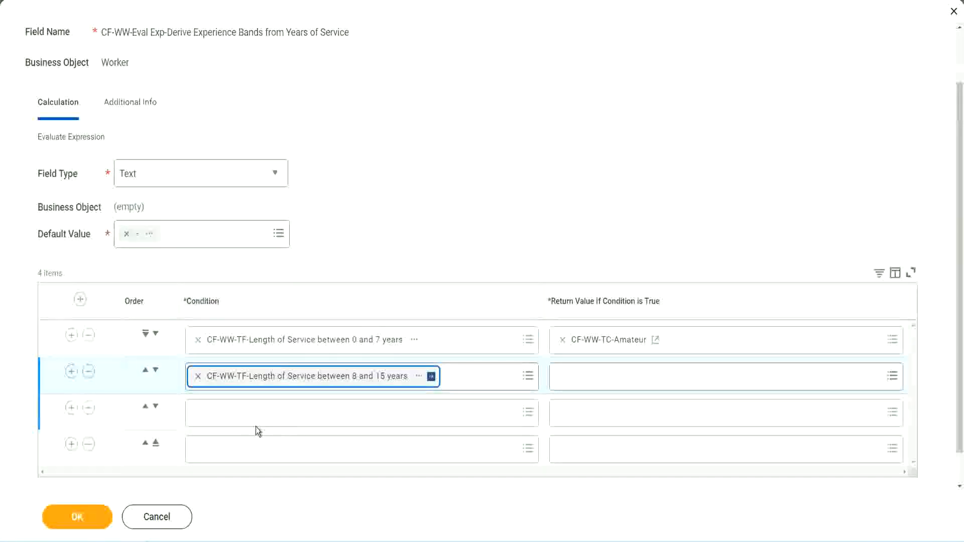
# - Set the third row's condition to CF-WW-TF-Length of Service between 16 and 30 years
pyautogui.click(243, 412)
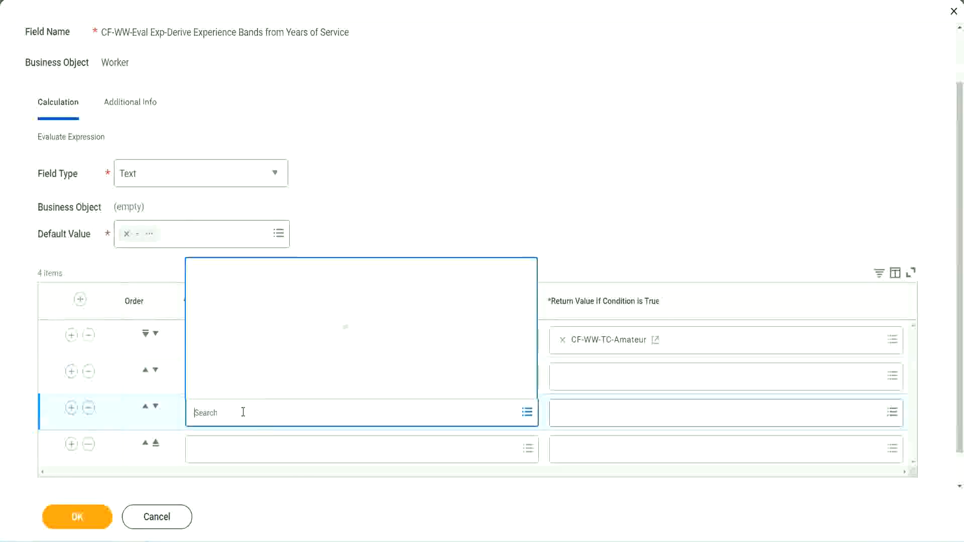
pyautogui.write('cf-ww-tf')
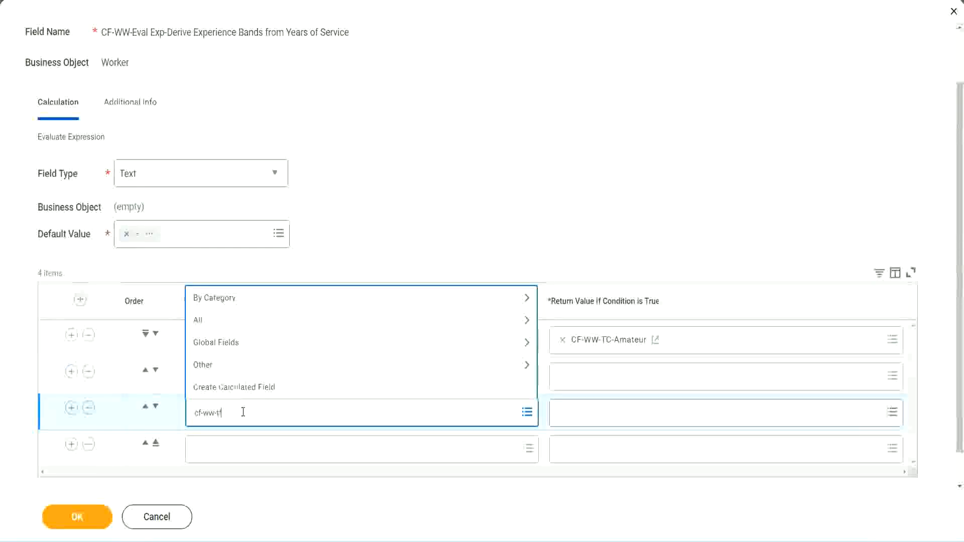
pyautogui.press('Return')
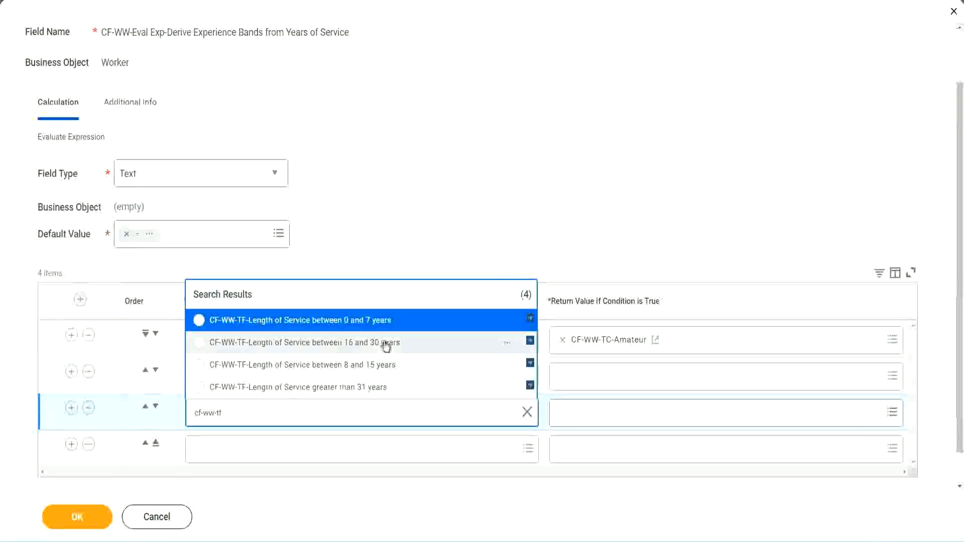
pyautogui.click(386, 345)
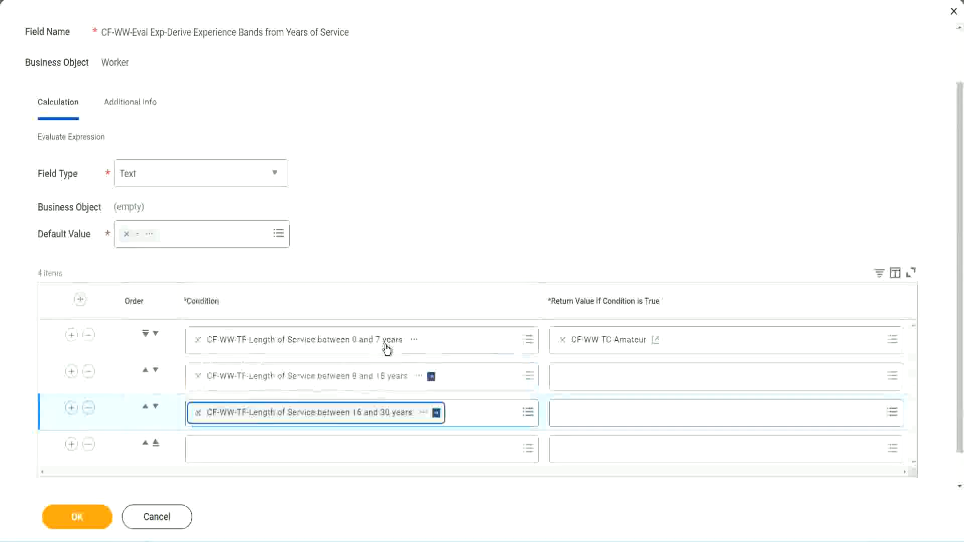
# - Set the fourth row's condition to CF-WW-TF-Length of Service greater than 31 years
pyautogui.click(227, 451)
pyautogui.write('c')
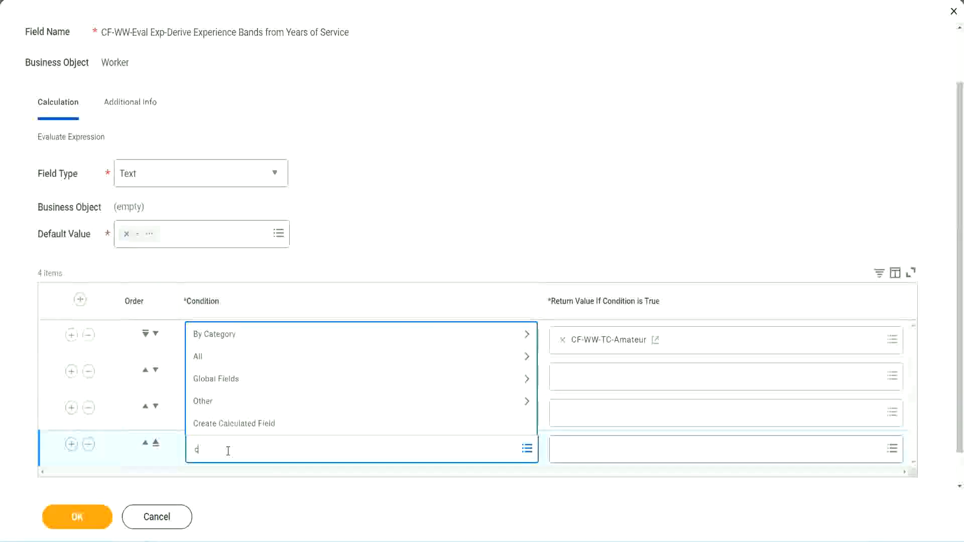
pyautogui.write('f-ww')
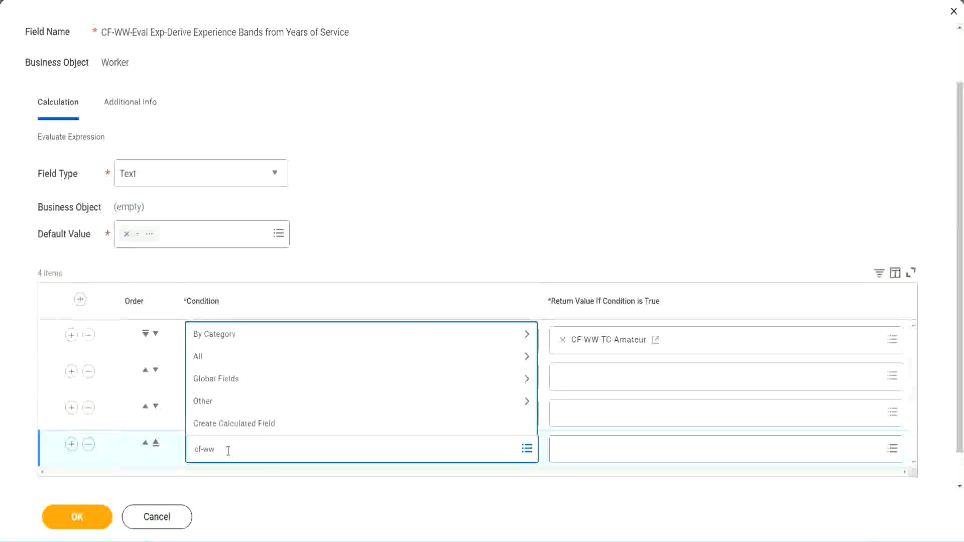
pyautogui.write(' tf 31')
pyautogui.press('Return')
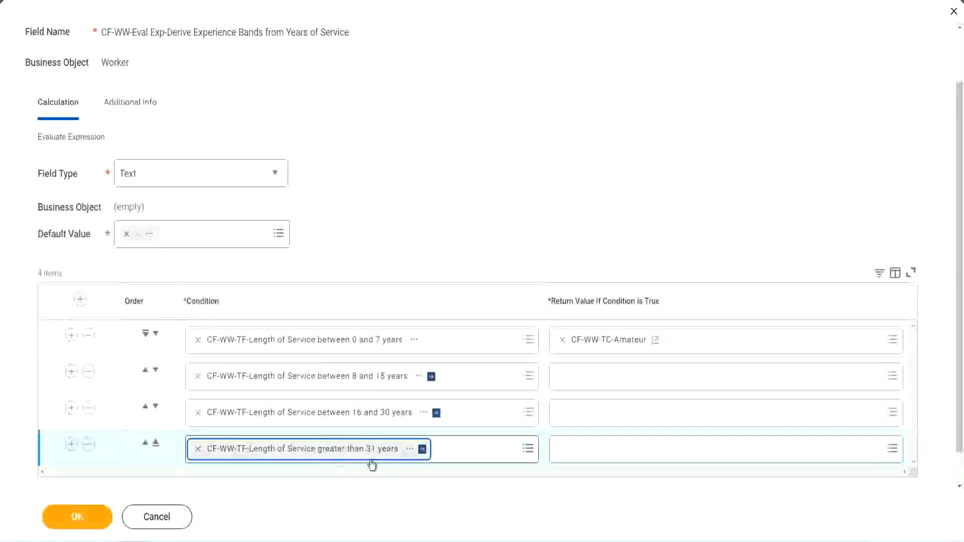
pyautogui.click(433, 211)
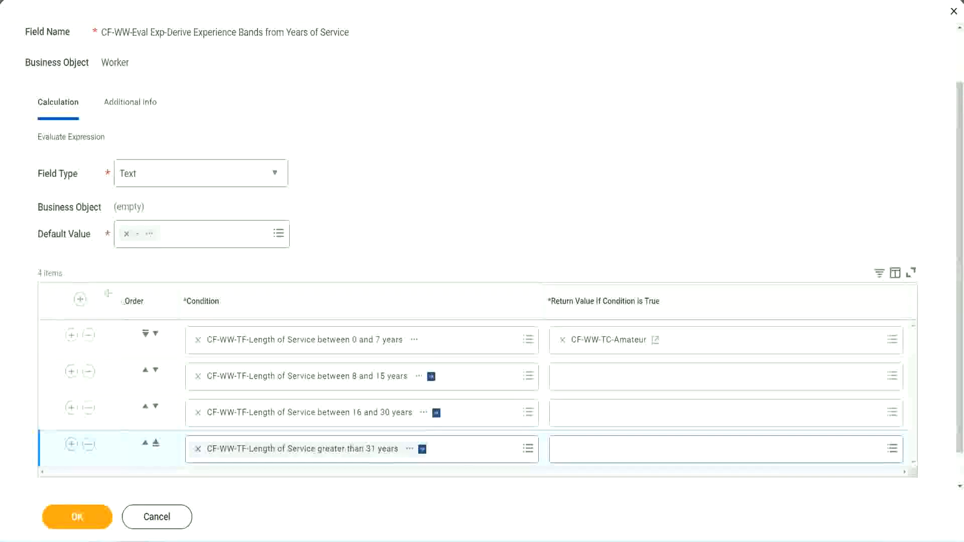
# - Move the 8 to 15 years condition above the 0 to 7 years condition and restore the original row order
pyautogui.moveTo(109, 293); pyautogui.dragTo(108, 397)
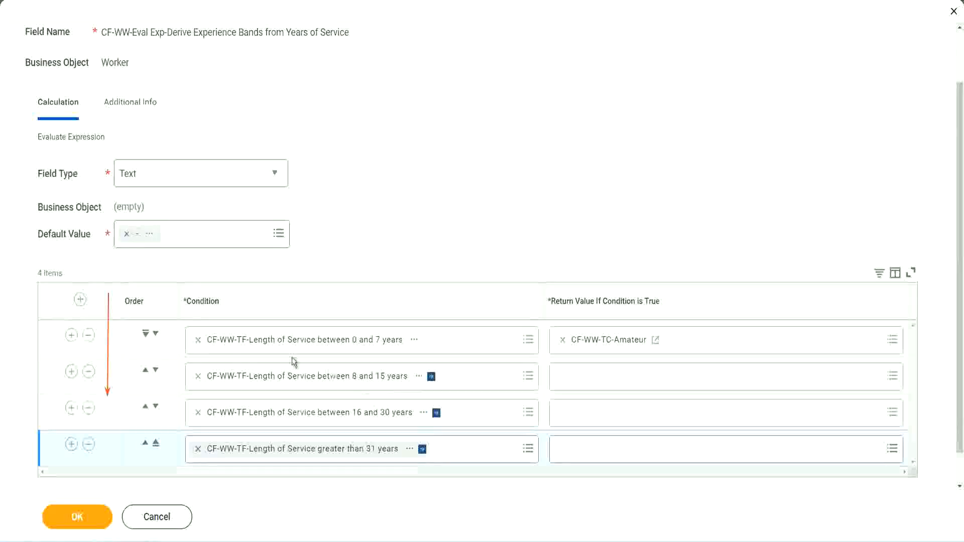
pyautogui.click(145, 372)
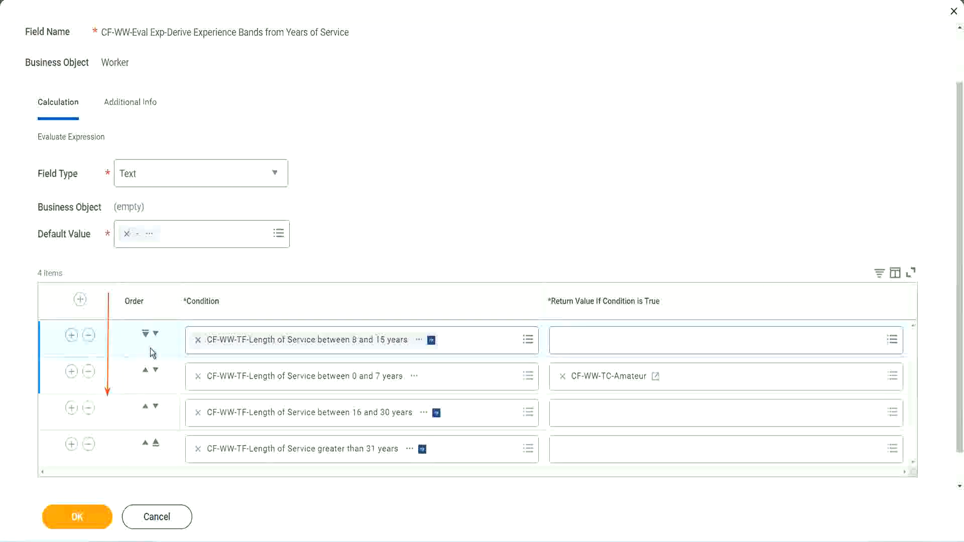
pyautogui.click(156, 334)
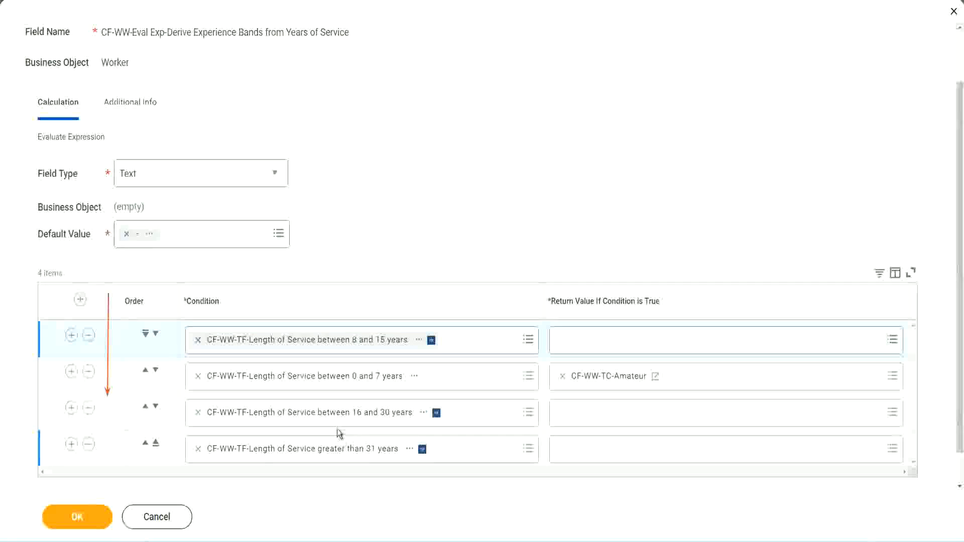
pyautogui.rightClick(611, 384)
pyautogui.click(635, 433)
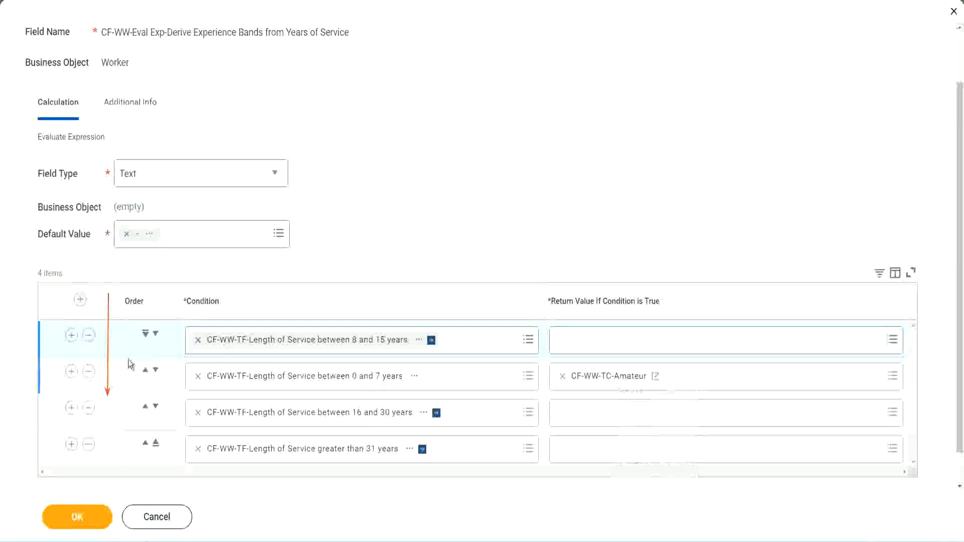
pyautogui.click(156, 333)
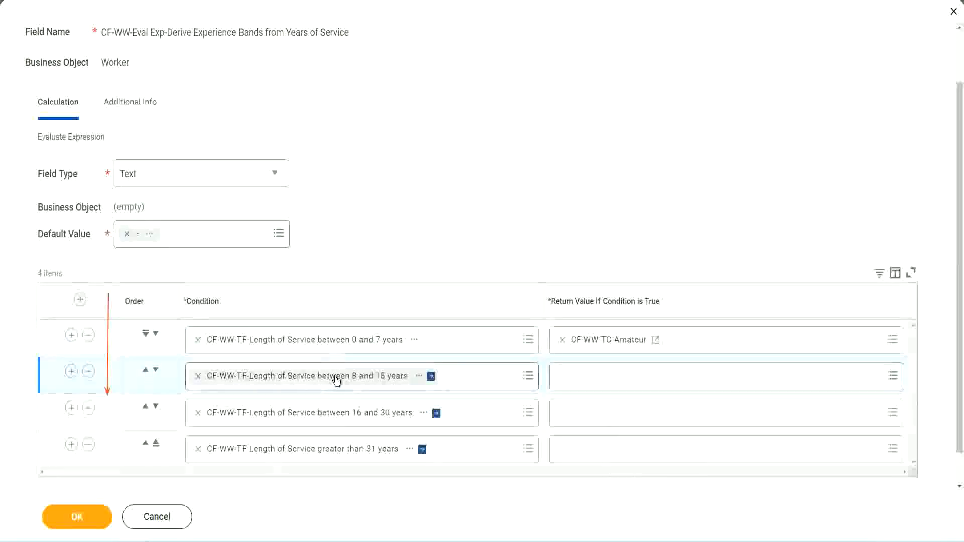
# - Start a calculated field named CF-WW-TC-Experienced for the 8 to 15 years return value, with business object Global and function Text Constant
pyautogui.click(565, 376)
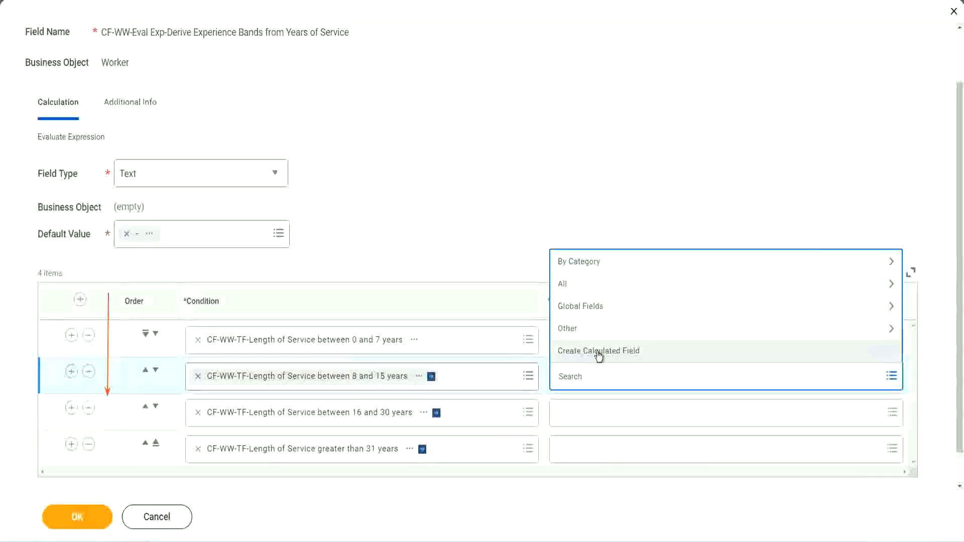
pyautogui.click(598, 352)
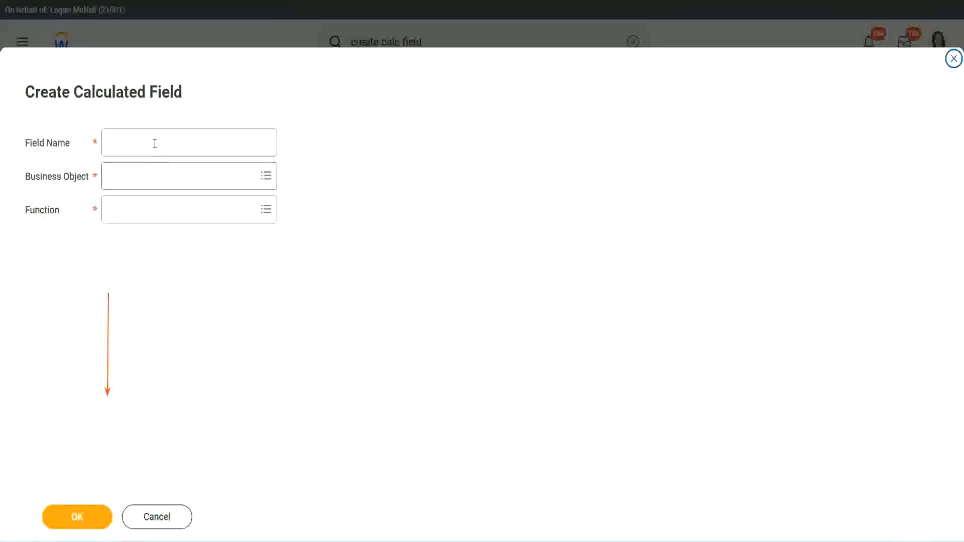
pyautogui.click(153, 142)
pyautogui.write('CF-WW-TC-Amateur')
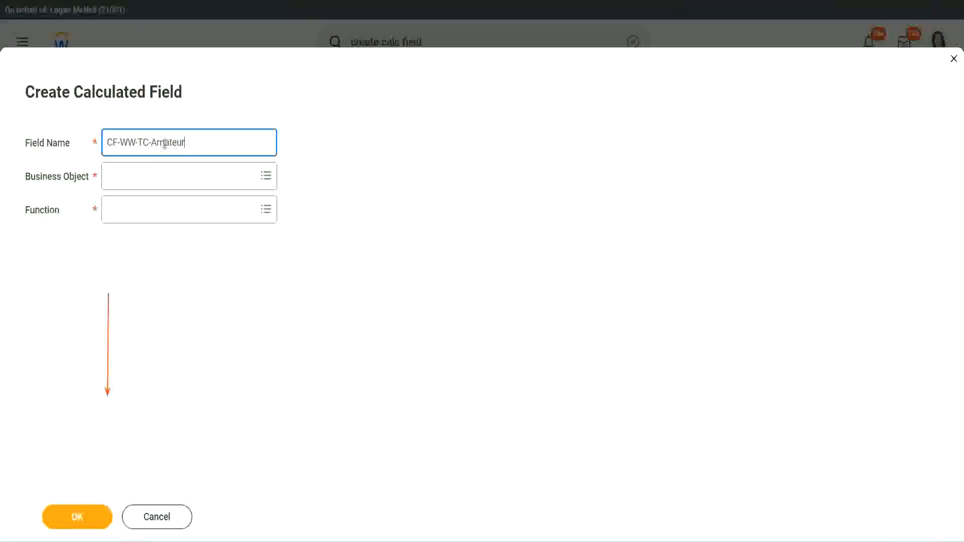
pyautogui.doubleClick(165, 144)
pyautogui.write('Expe')
pyautogui.write('rienced')
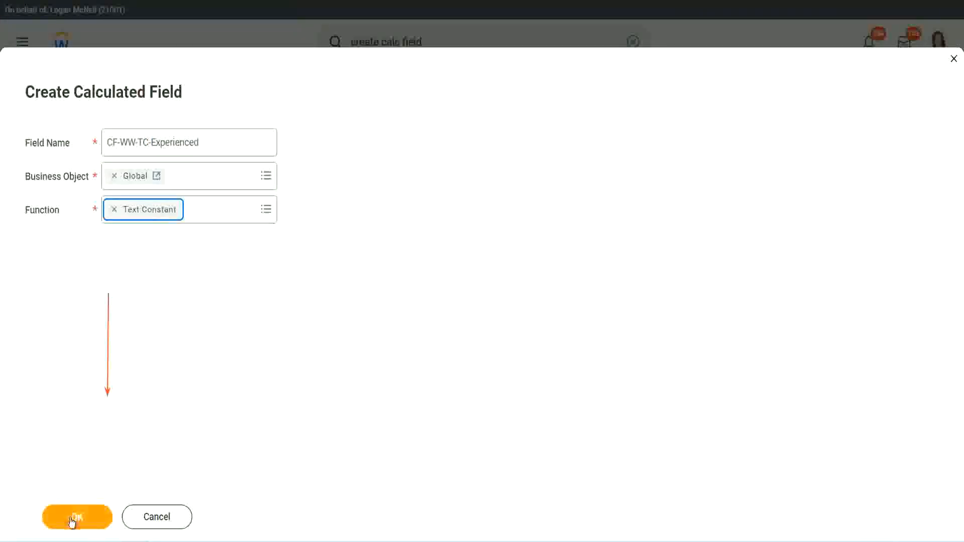
# - Continue to the CF-WW-TC-Experienced calculation settings, set the text constant to Experienced and save the field
pyautogui.click(77, 517)
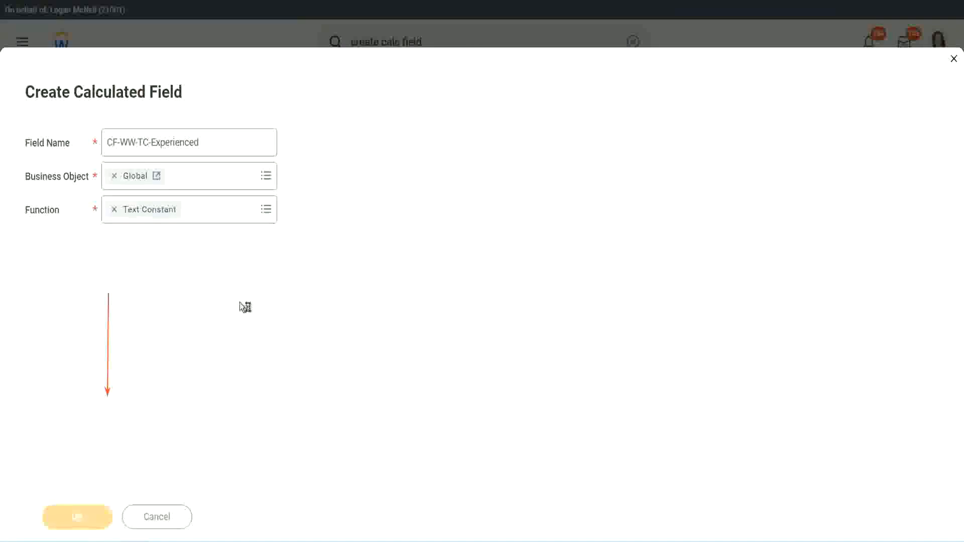
pyautogui.click(149, 284)
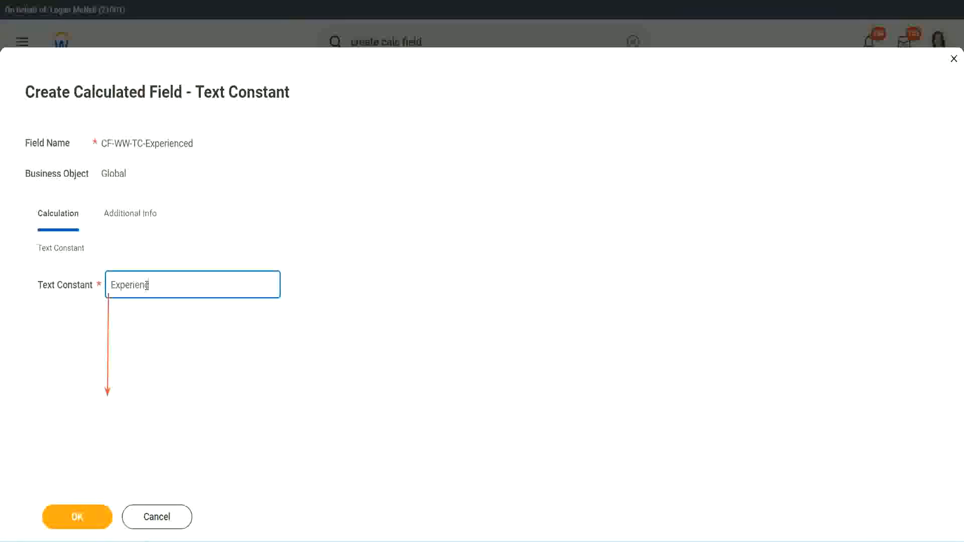
pyautogui.click(80, 514)
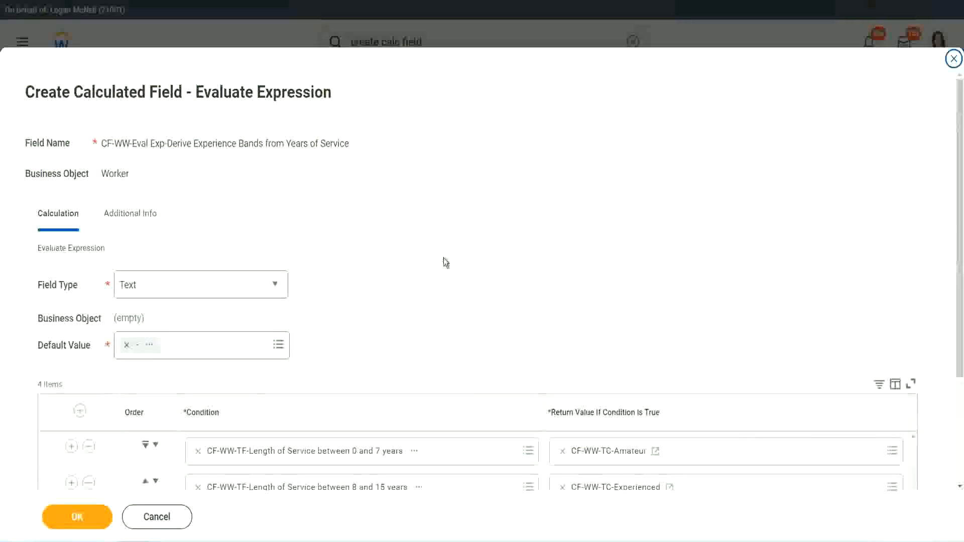
# - Start a calculated field for the 16 to 30 years return value, with the copied name CF-WW-TC-Amateur and business object Global
pyautogui.scroll(-2, 444, 259)
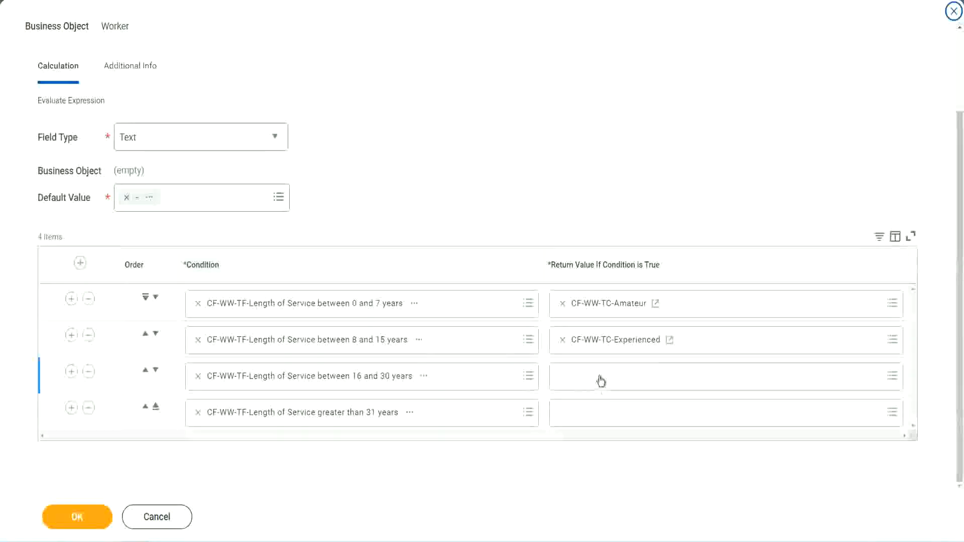
pyautogui.click(601, 376)
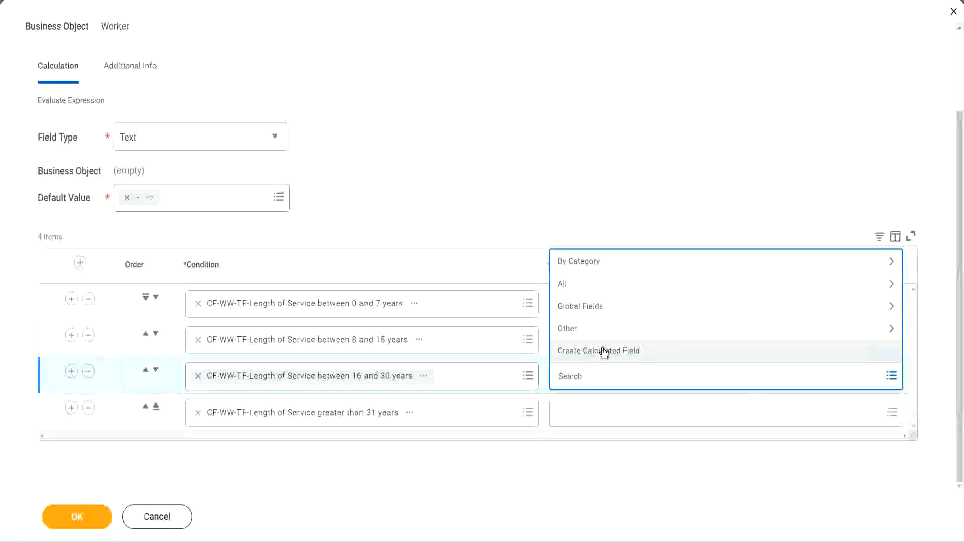
pyautogui.click(604, 352)
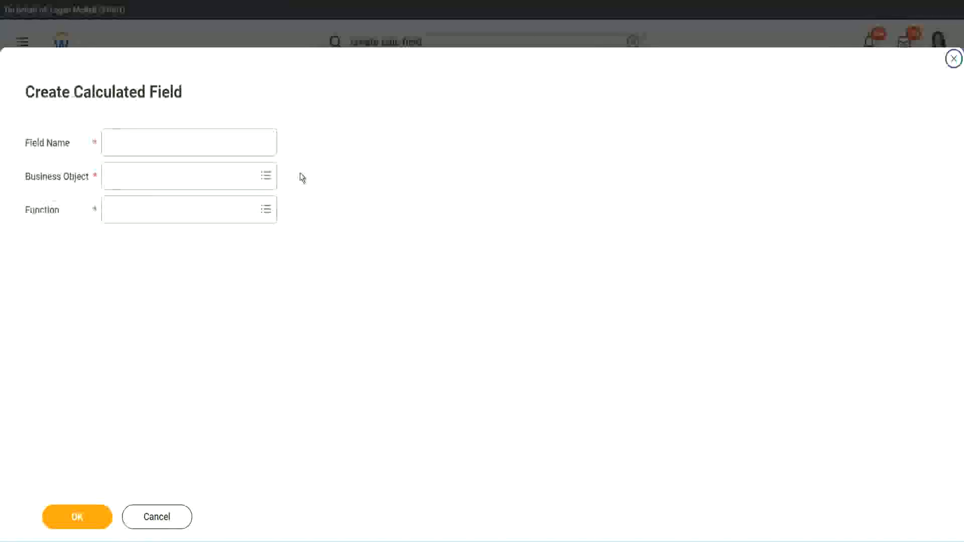
pyautogui.click(204, 142)
pyautogui.write('CF-WW-TC-Amount')
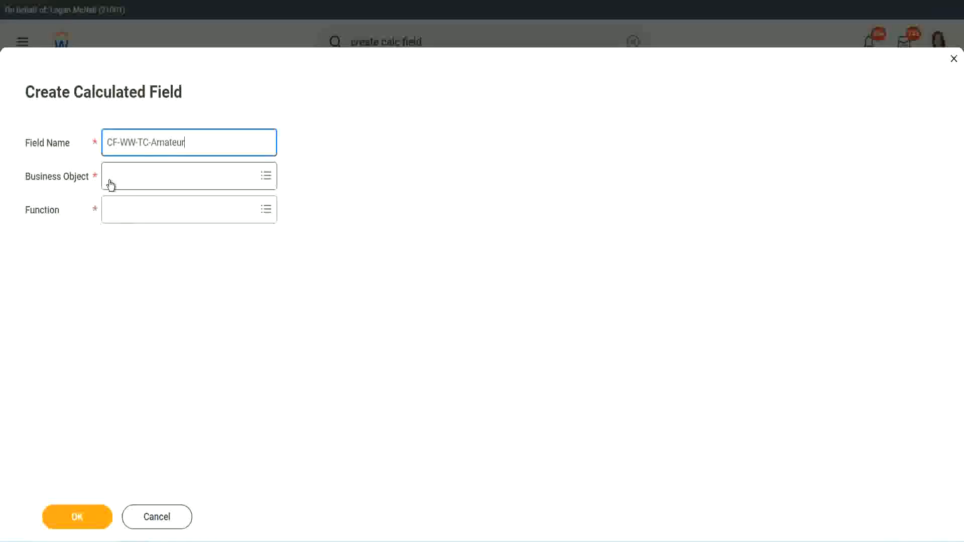
pyautogui.click(110, 176)
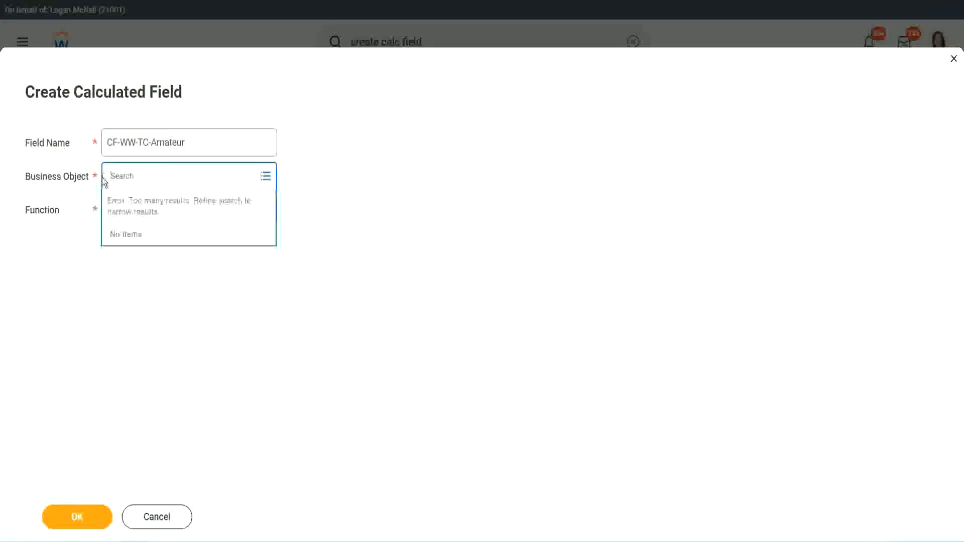
pyautogui.write('global')
pyautogui.press('Return')
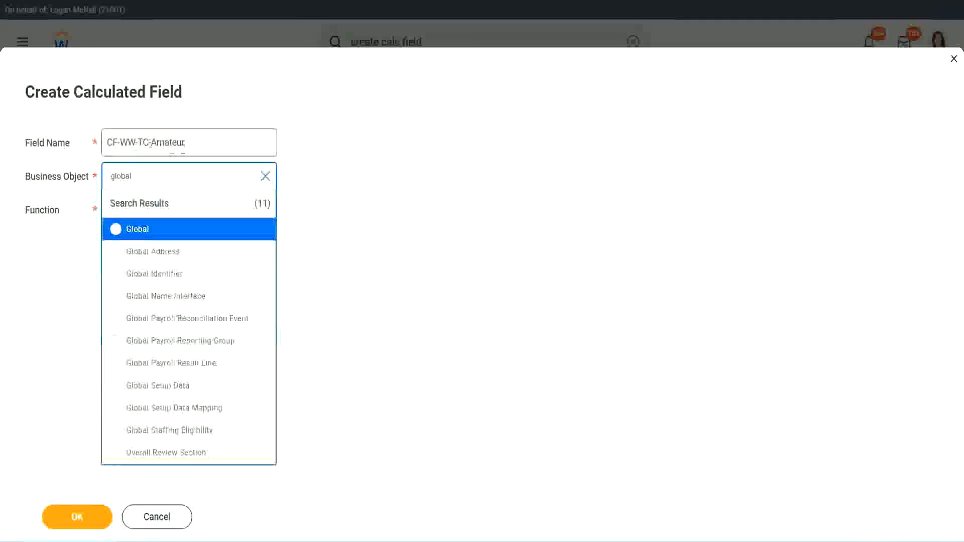
pyautogui.click(135, 231)
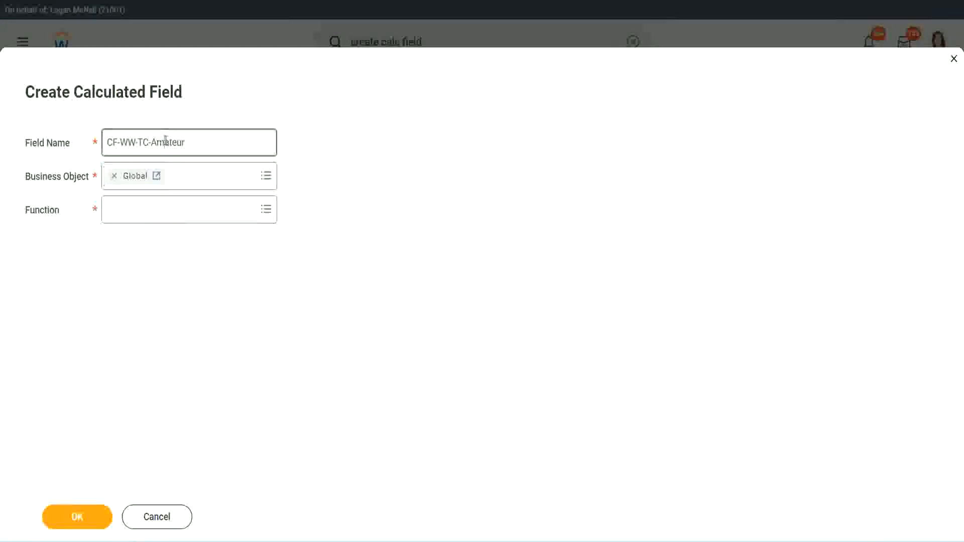
# - Change the new field's name to CF-WW-TC-Senior, choose the Text Constant function and continue to its calculation settings
pyautogui.doubleClick(176, 140)
pyautogui.write('Senior')
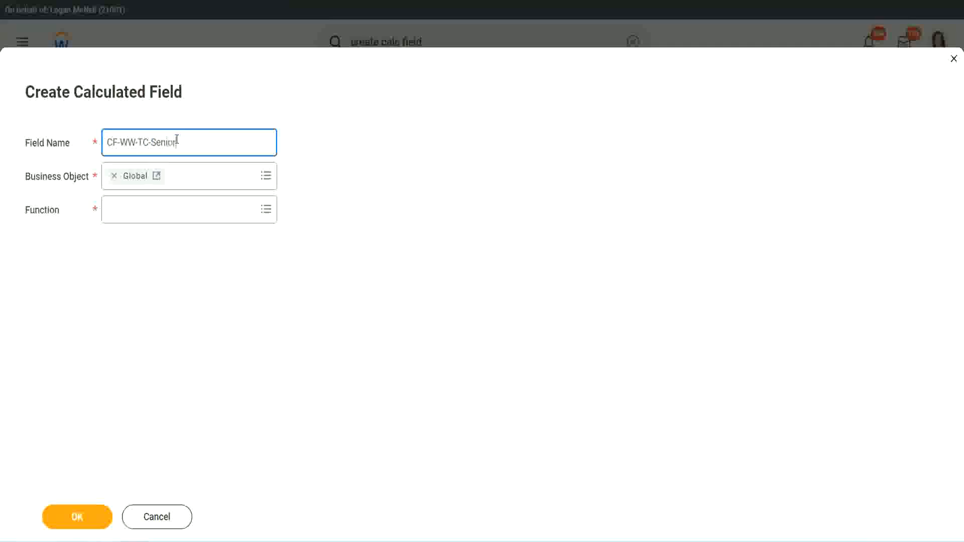
pyautogui.click(154, 218)
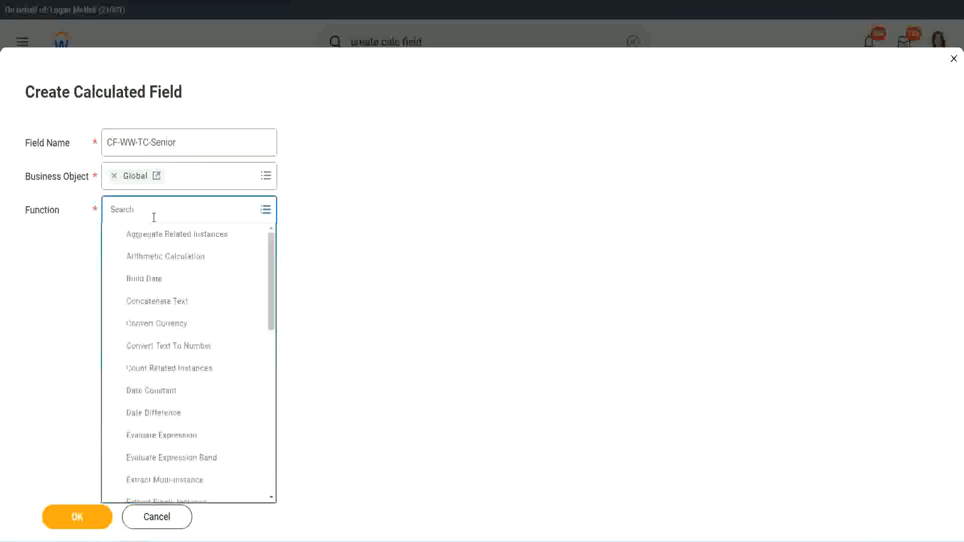
pyautogui.write('tc')
pyautogui.click(152, 251)
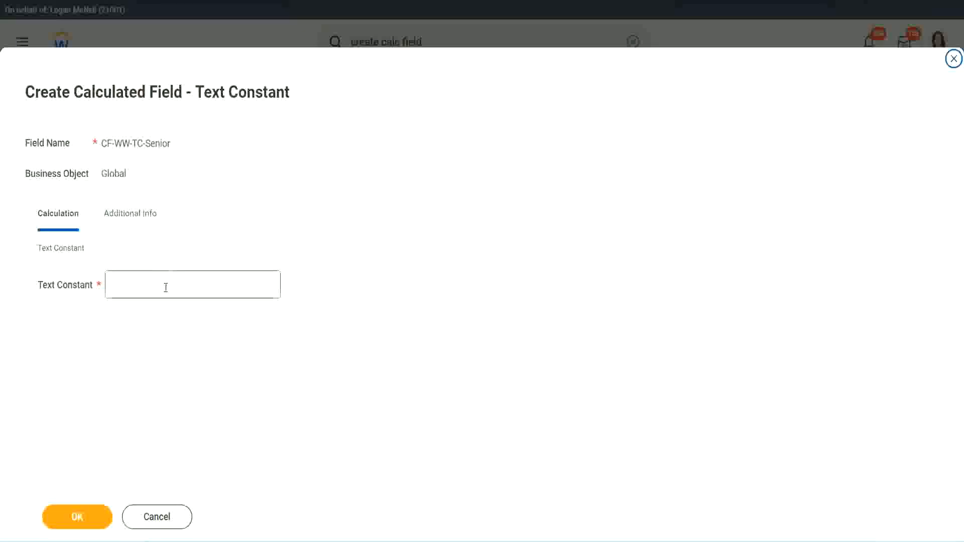
# - Set the text constant of CF-WW-TC-Senior to Senior and save the field
pyautogui.click(163, 282)
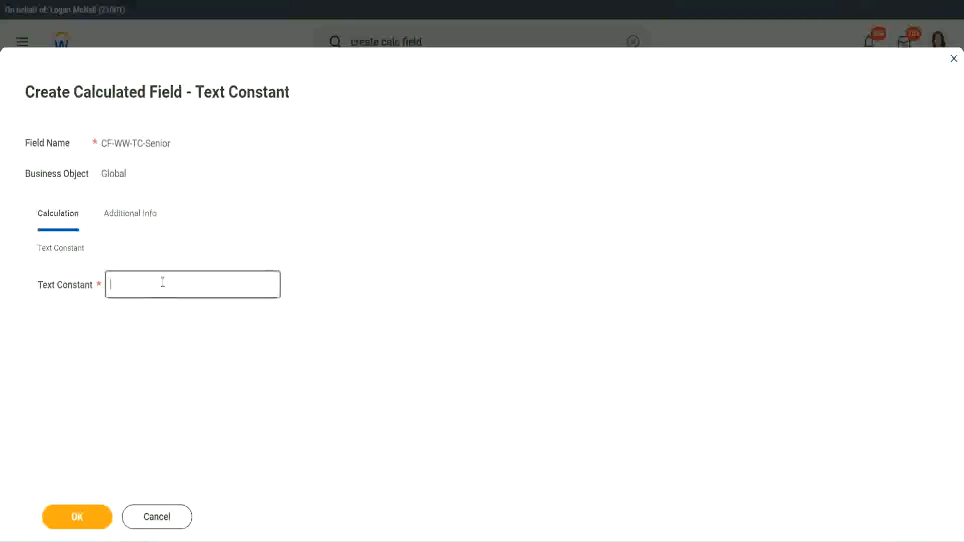
pyautogui.write('Senior')
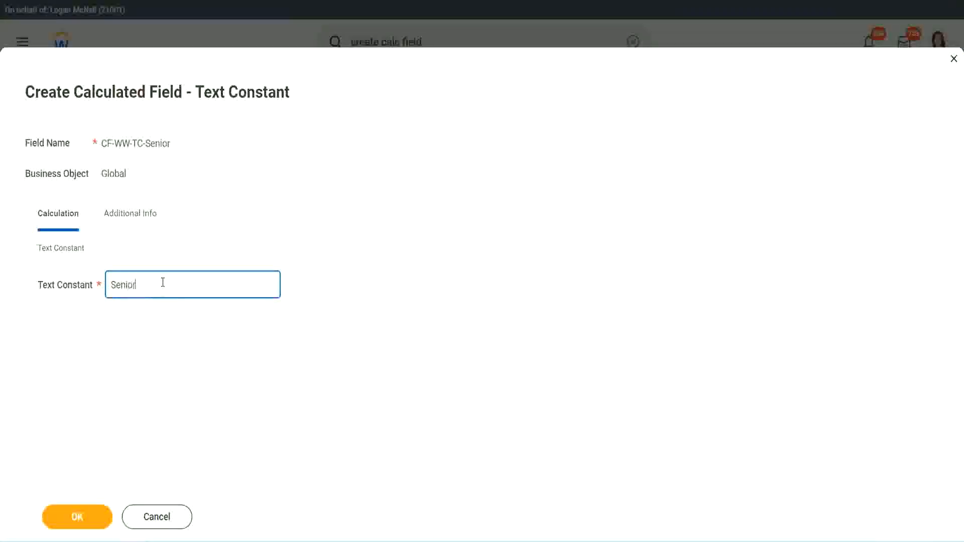
pyautogui.click(95, 526)
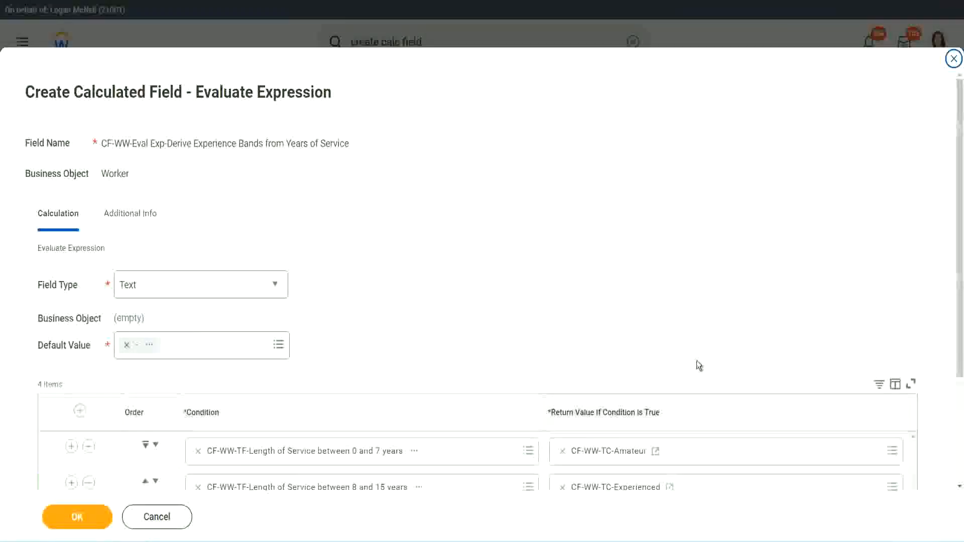
# - Start a calculated field for the greater than 31 years return value, reusing the copied CF-WW-TC-Senior name changed to CF-WW-TC-Legend
pyautogui.scroll(-3, 679, 401)
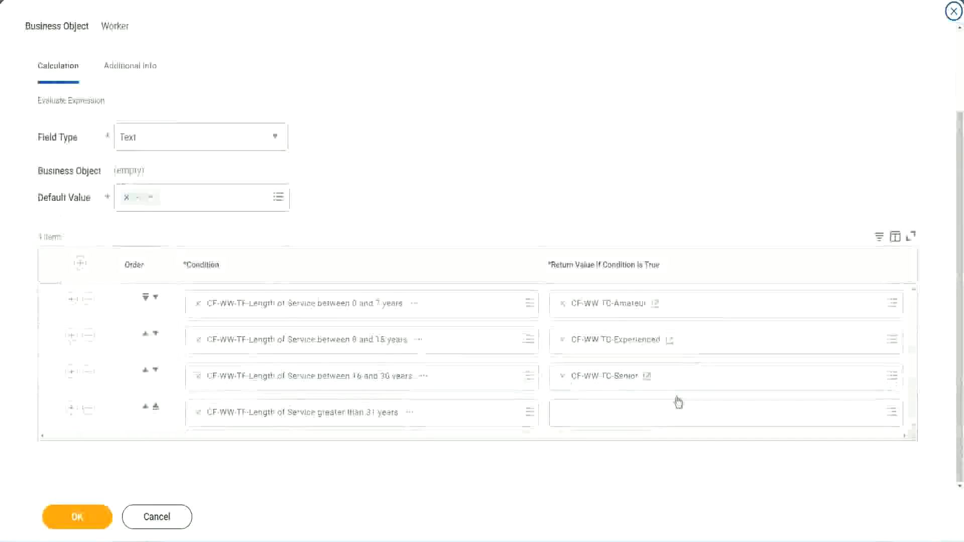
pyautogui.rightClick(586, 378)
pyautogui.click(609, 436)
pyautogui.click(587, 419)
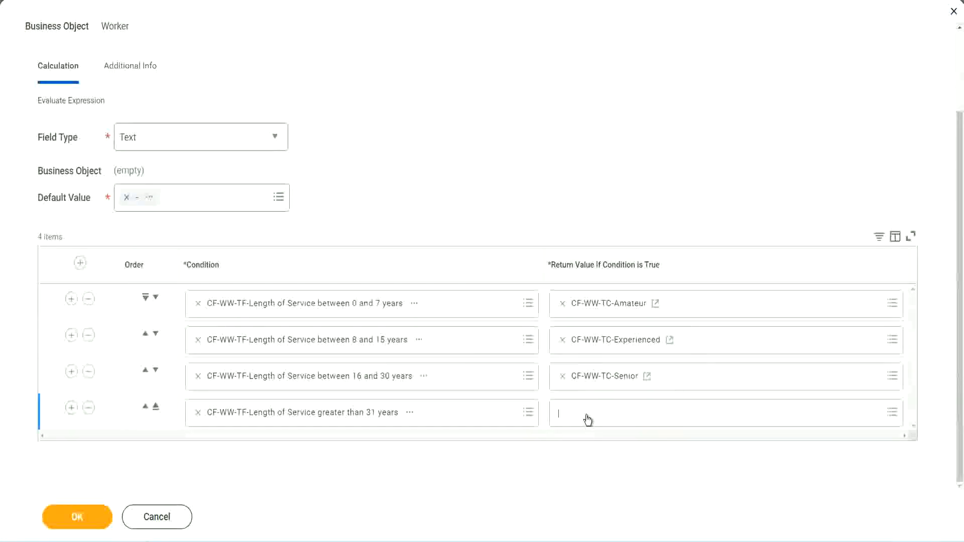
pyautogui.click(597, 391)
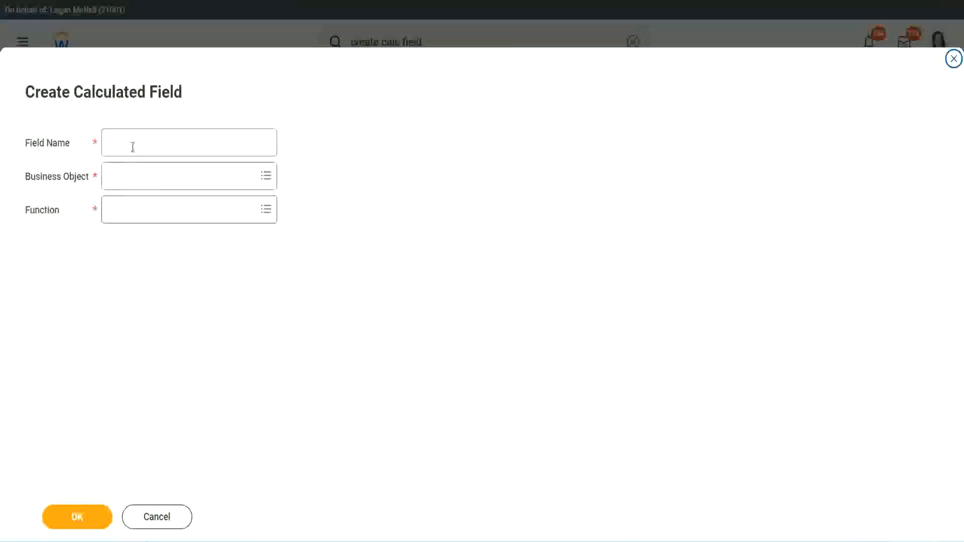
pyautogui.click(132, 146)
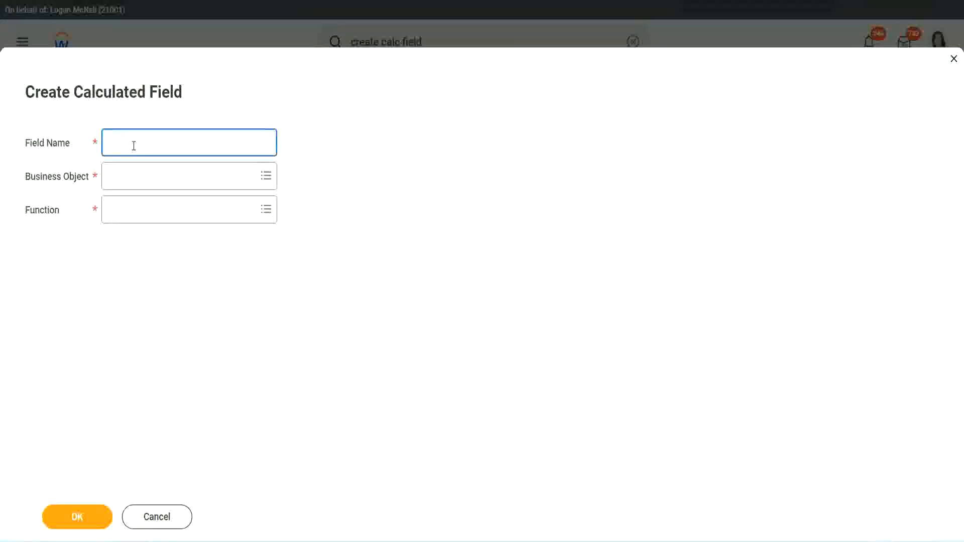
pyautogui.hotkey('ctrl', 'v')
pyautogui.doubleClick(163, 143)
pyautogui.write('Legen')
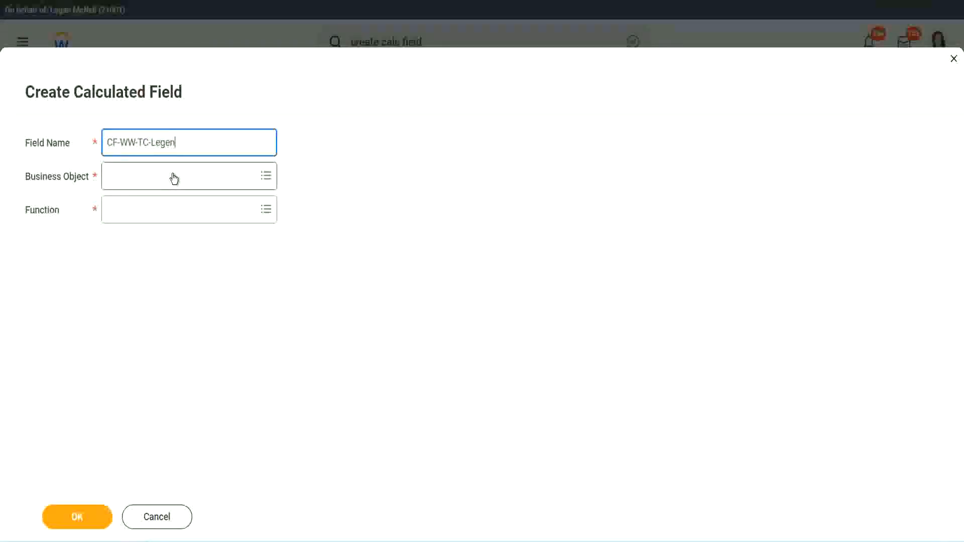
# - Choose business object Global and function Text Constant for CF-WW-TC-Legend and continue to its calculation settings
pyautogui.click(136, 184)
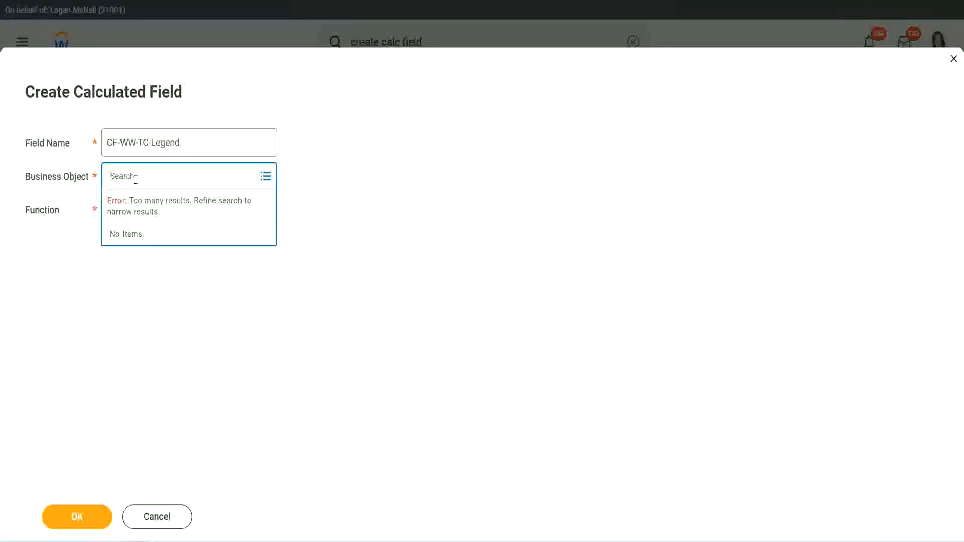
pyautogui.write('Global')
pyautogui.press('Return')
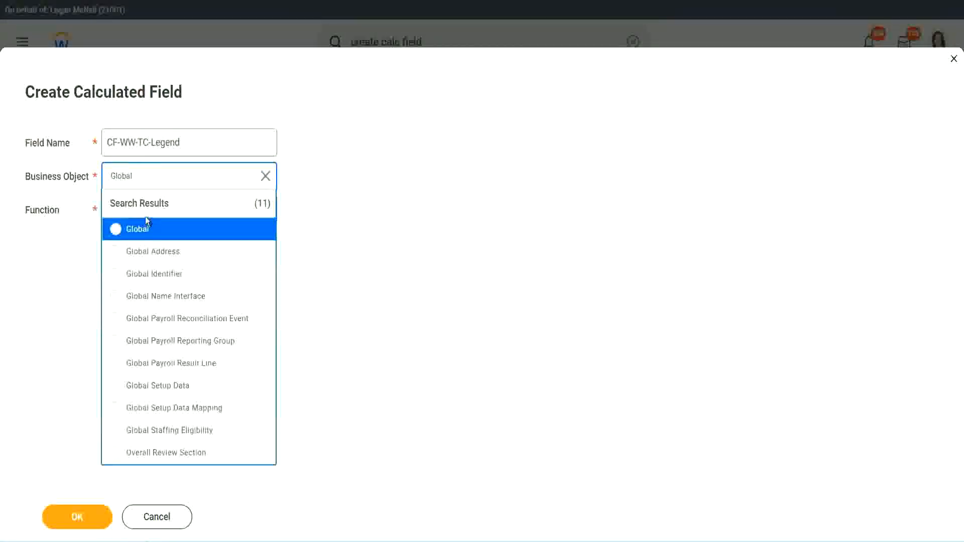
pyautogui.click(143, 231)
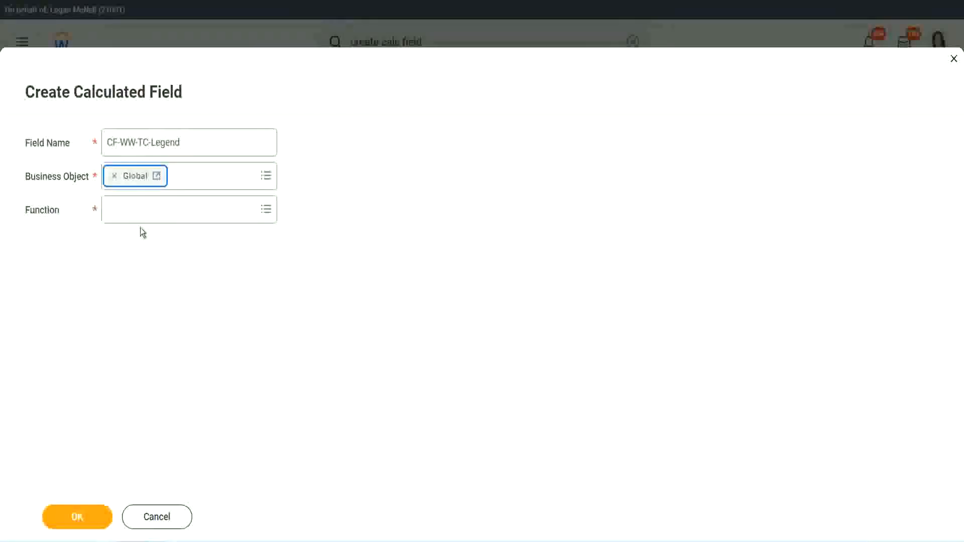
pyautogui.click(140, 209)
pyautogui.write('tc')
pyautogui.press('Return')
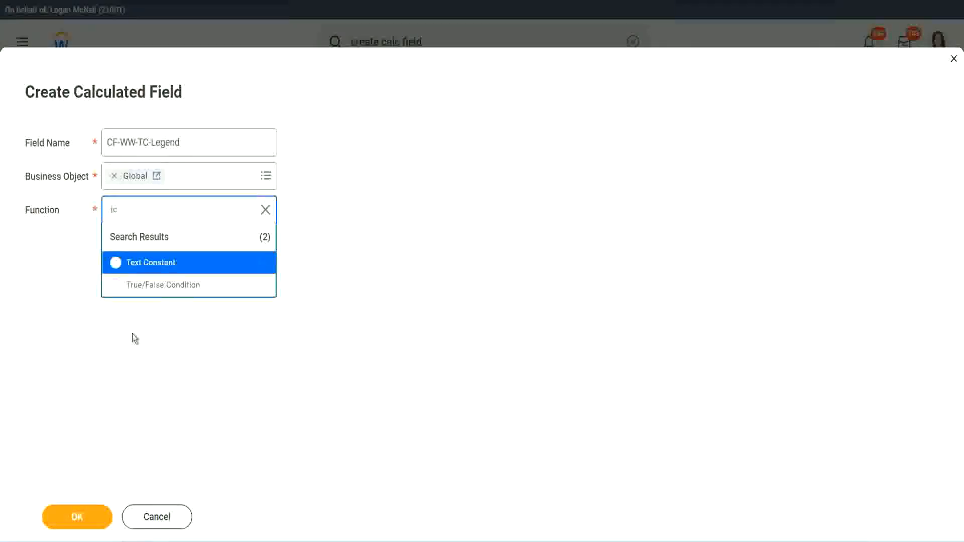
pyautogui.click(187, 265)
pyautogui.click(67, 517)
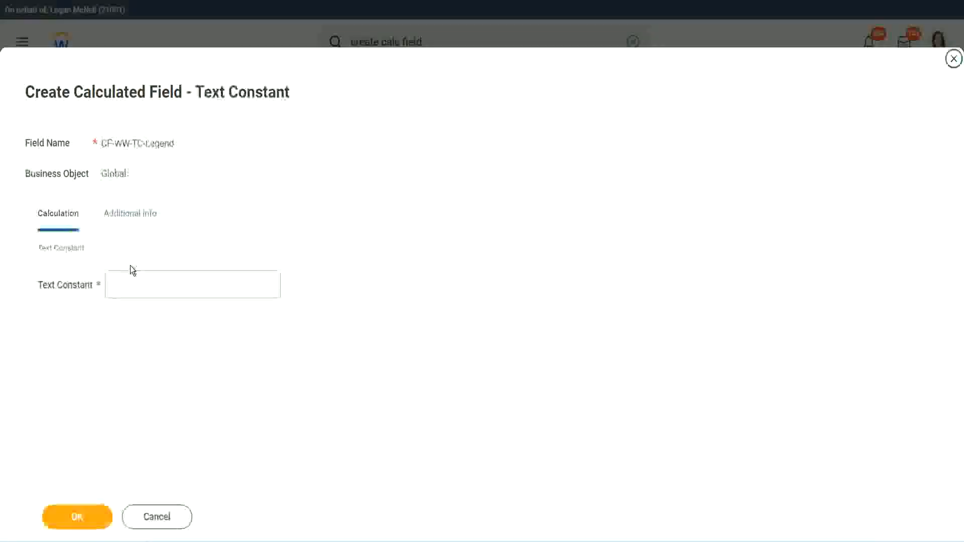
# - Set the text constant of CF-WW-TC-Legend to Legend and save the field
pyautogui.click(124, 286)
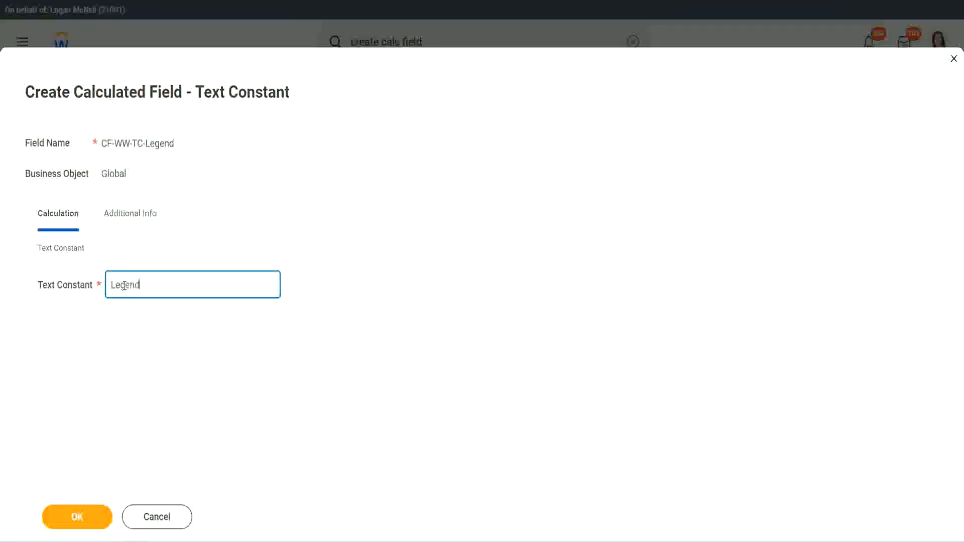
pyautogui.write('Legend')
pyautogui.click(85, 518)
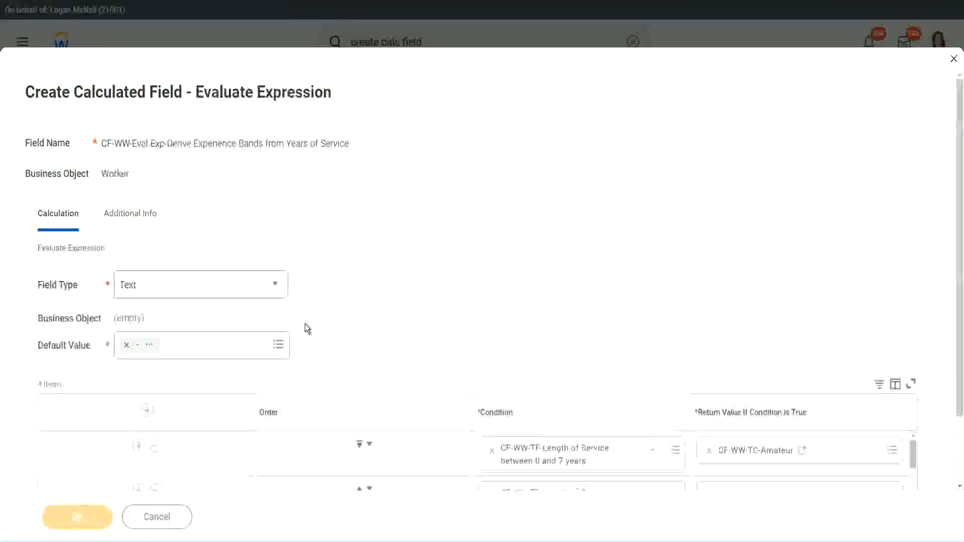
# - Review the four length-of-service conditions with their return values and save the Evaluate Expression calculated field
pyautogui.scroll(-3, 510, 269)
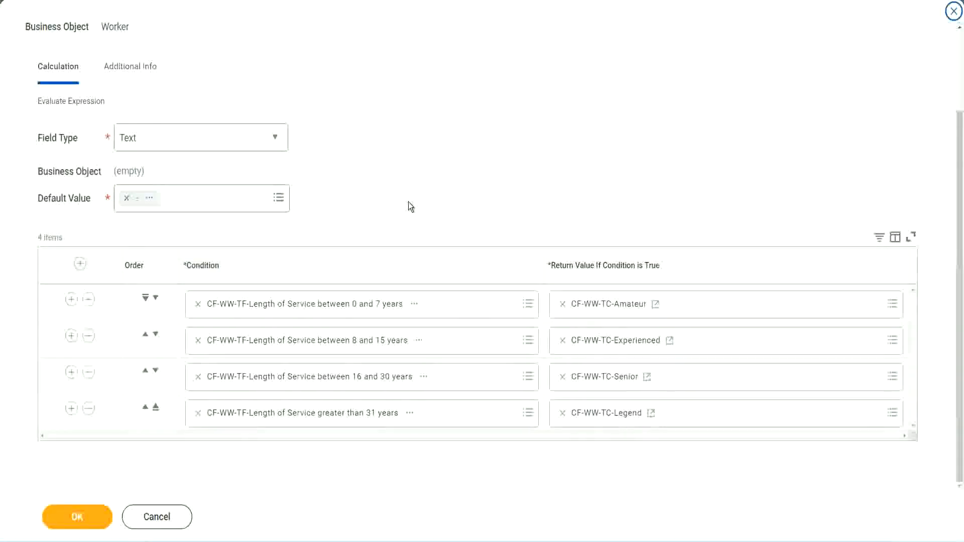
pyautogui.scroll(2, 408, 202)
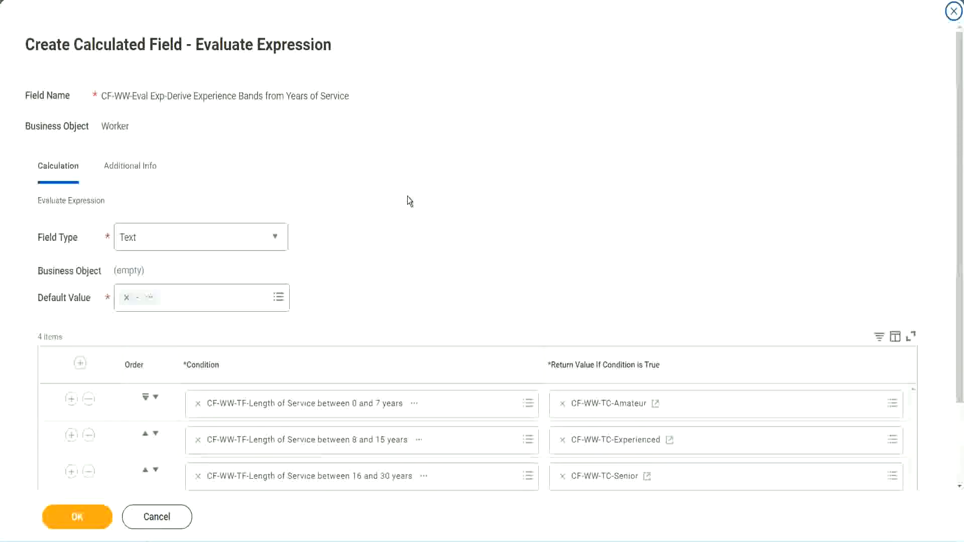
pyautogui.scroll(-2, 407, 200)
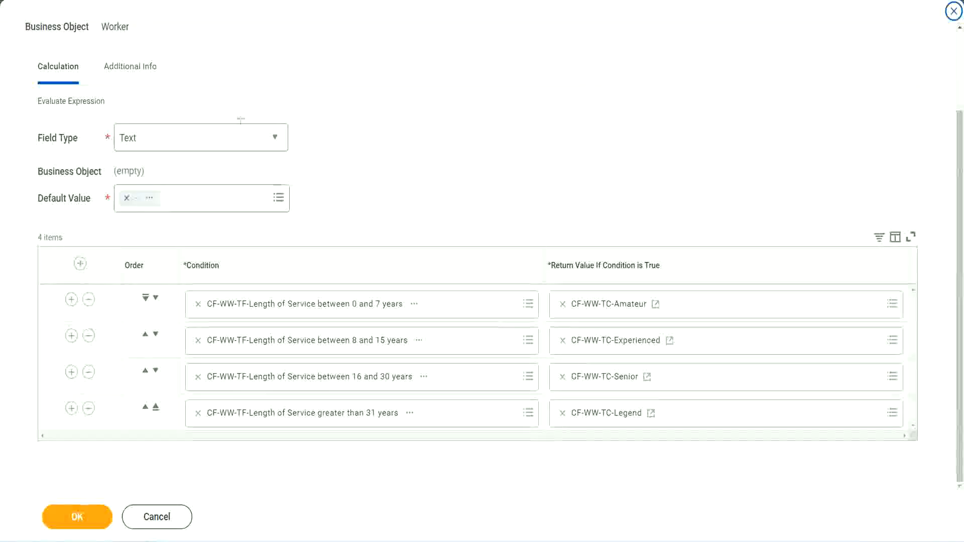
pyautogui.moveTo(618, 142); pyautogui.dragTo(625, 240)
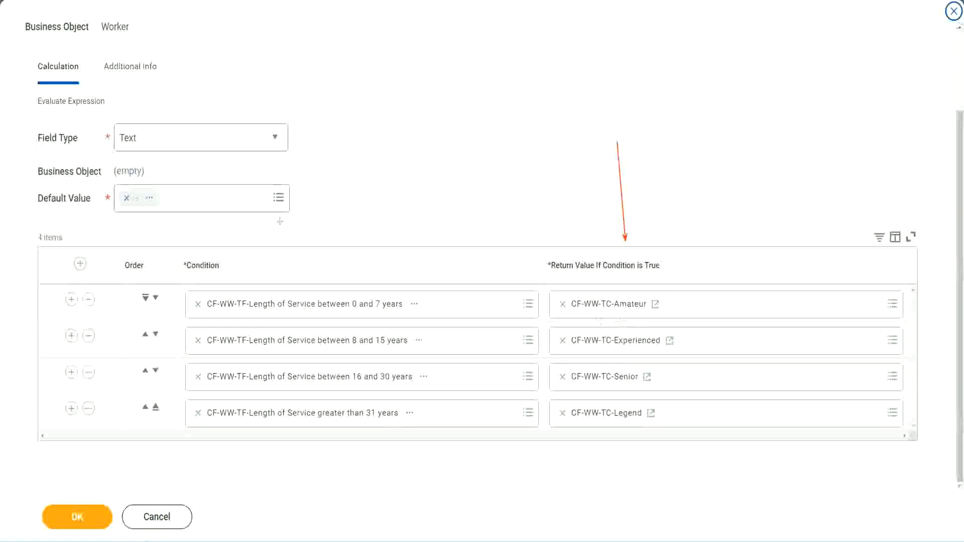
pyautogui.moveTo(120, 86); pyautogui.dragTo(123, 121)
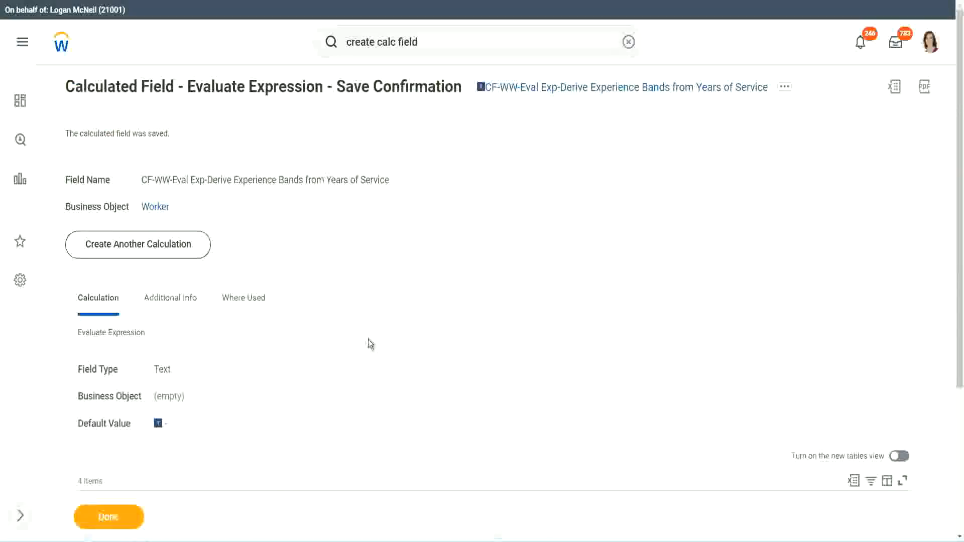
# - Check the saved Evaluate Expression field's conditions and copy its name, CF-WW-Eval Exp-Derive Experience Bands from Years of Service
pyautogui.scroll(-4, 369, 337)
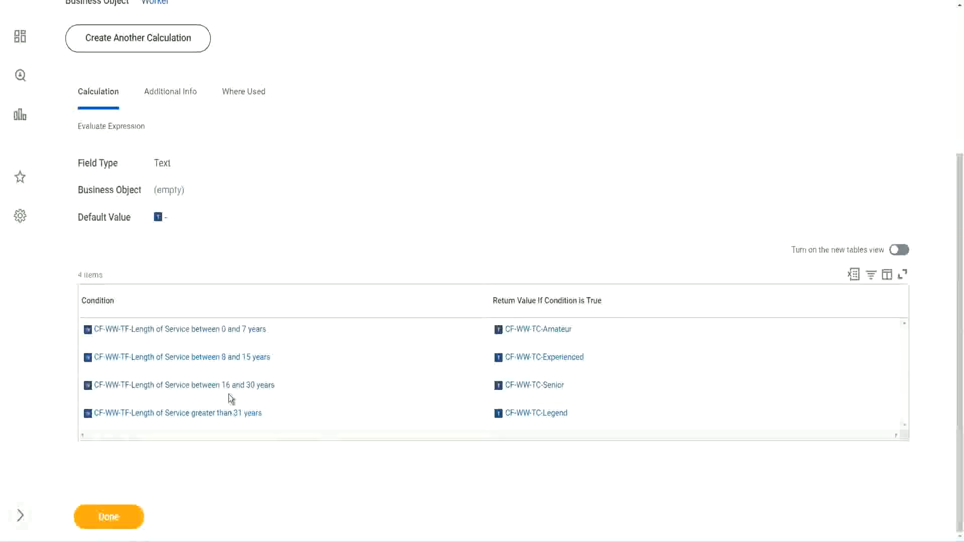
pyautogui.scroll(4, 466, 160)
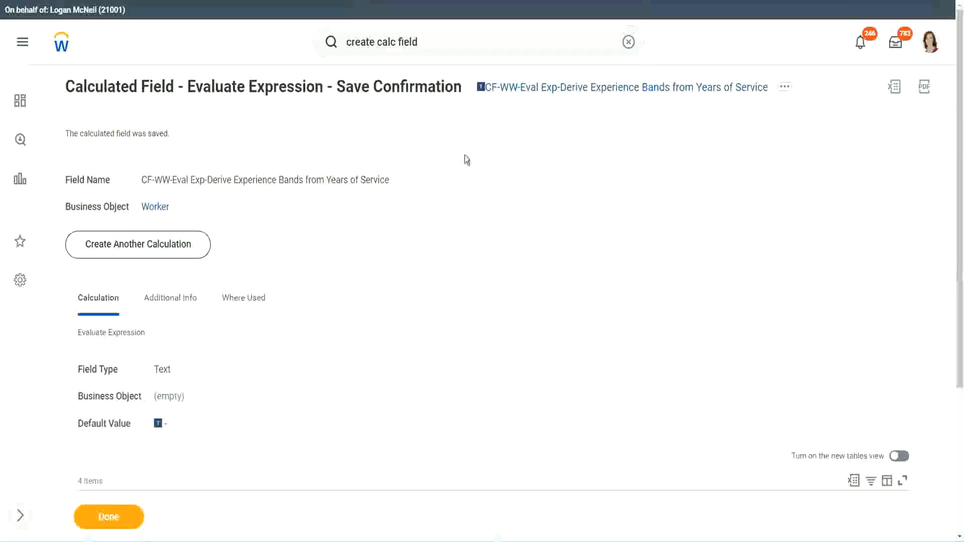
pyautogui.rightClick(566, 94)
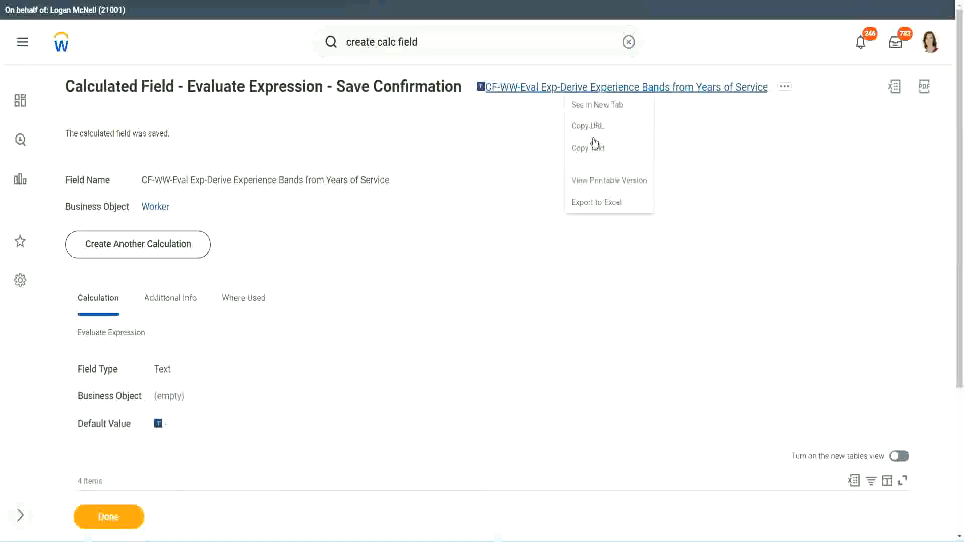
pyautogui.click(594, 156)
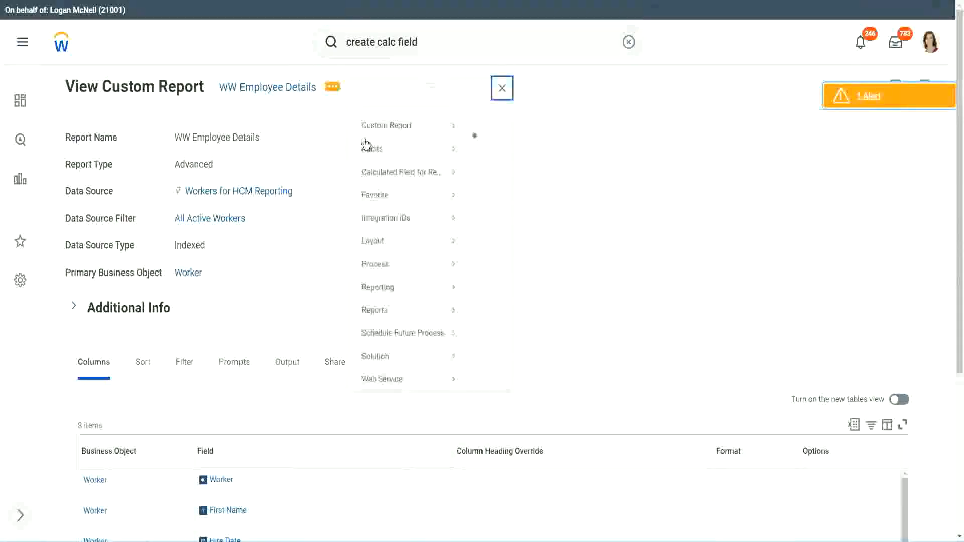
# - Open the WW Employee Details custom report for editing at its list of columns
pyautogui.moveTo(392, 144)
pyautogui.click(485, 142)
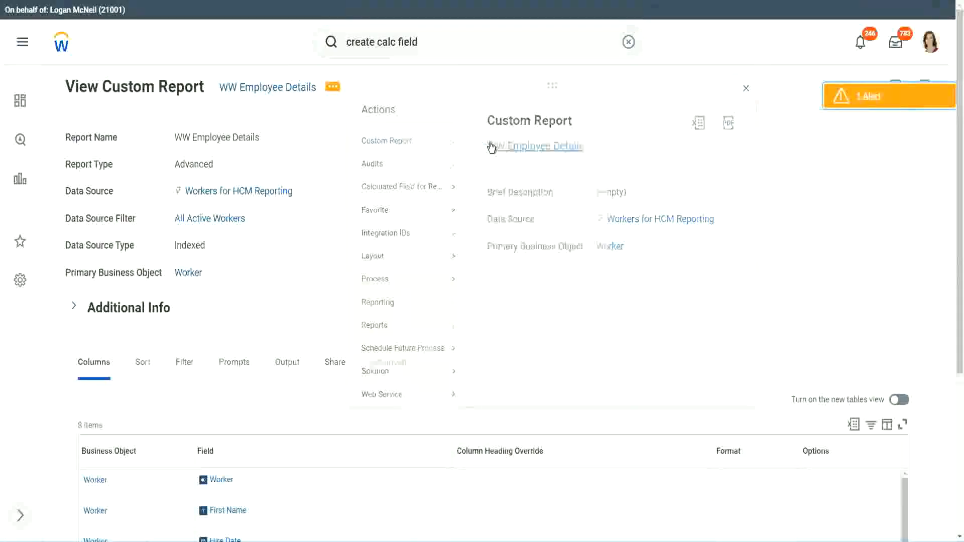
pyautogui.scroll(-5, 351, 216)
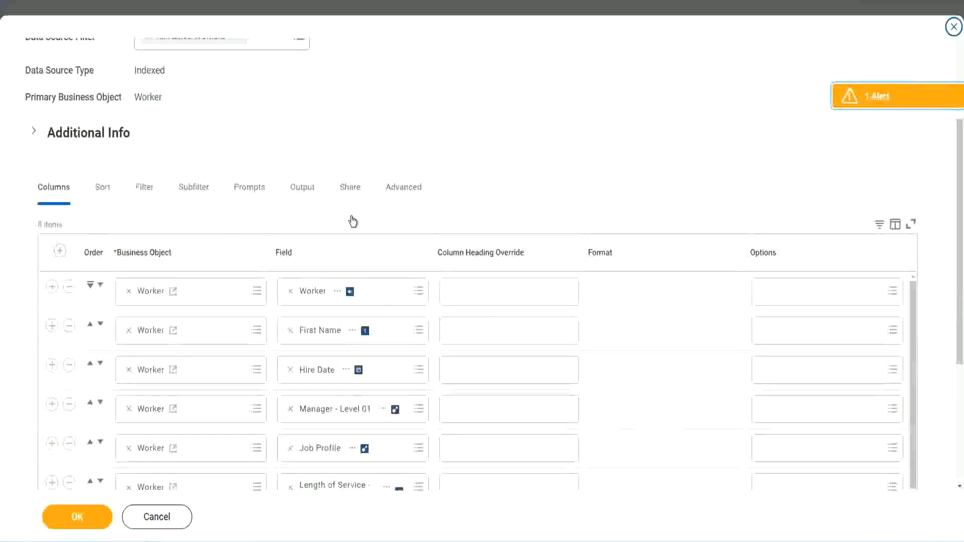
pyautogui.scroll(-3, 353, 221)
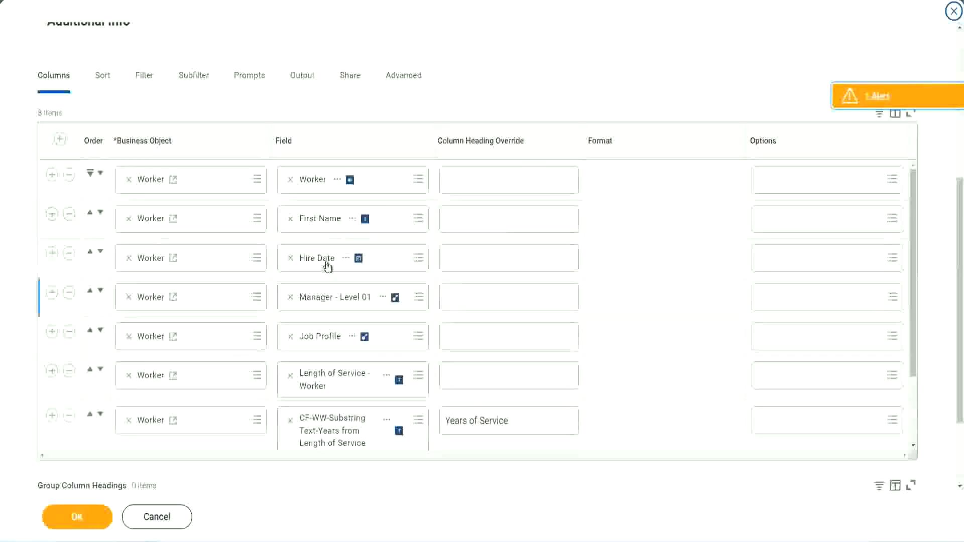
# - Add a Worker row as the last report column and remove the CF-WW-Substring Text column headed Years of Service
pyautogui.click(51, 417)
pyautogui.scroll(-1, 339, 291)
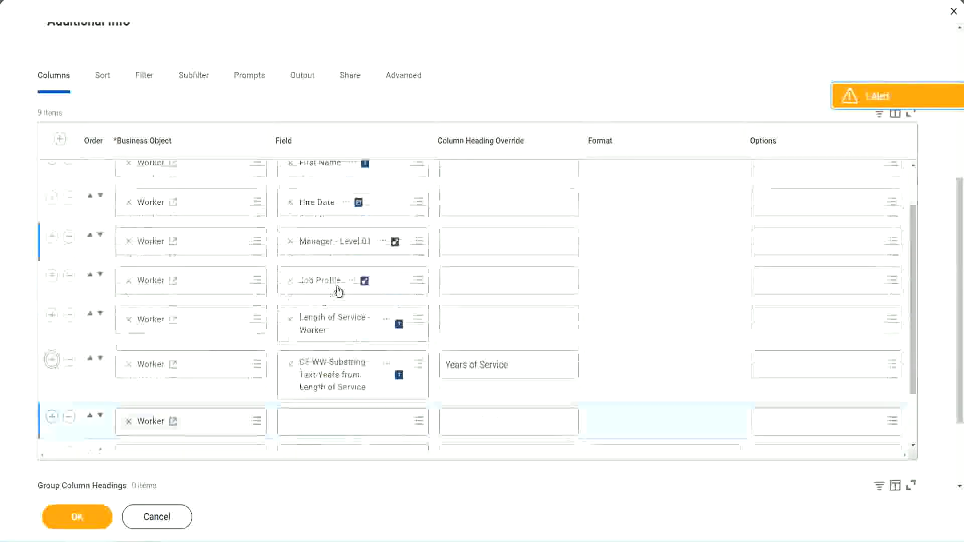
pyautogui.scroll(-4, 339, 291)
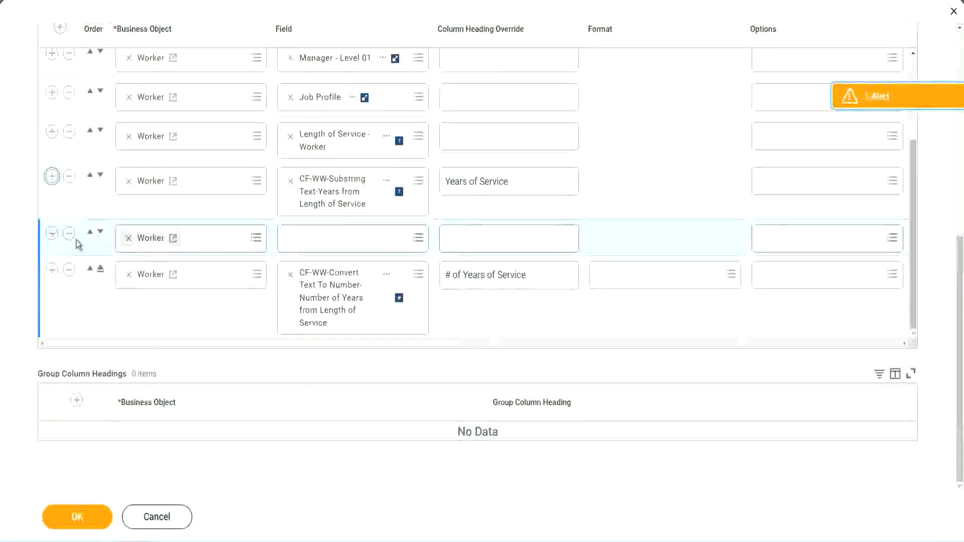
pyautogui.click(100, 234)
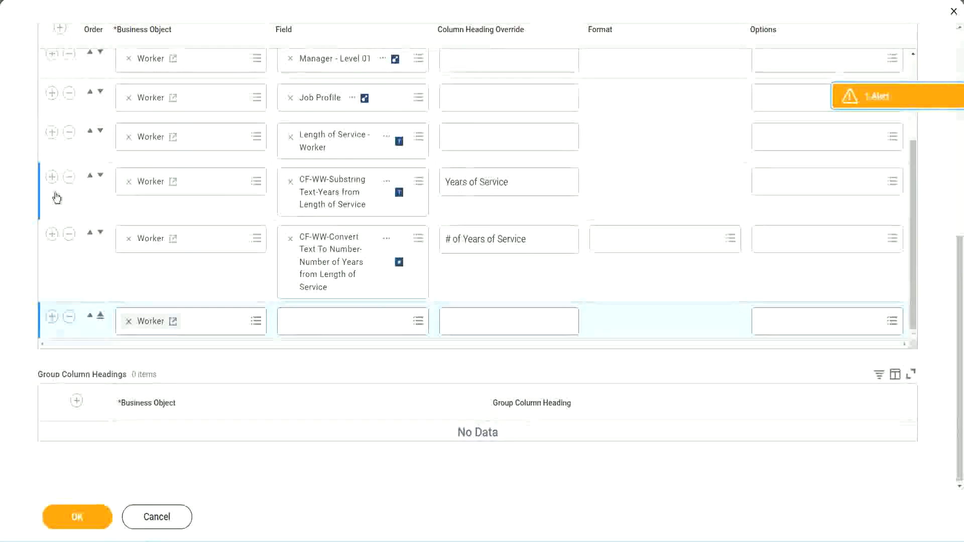
pyautogui.click(69, 178)
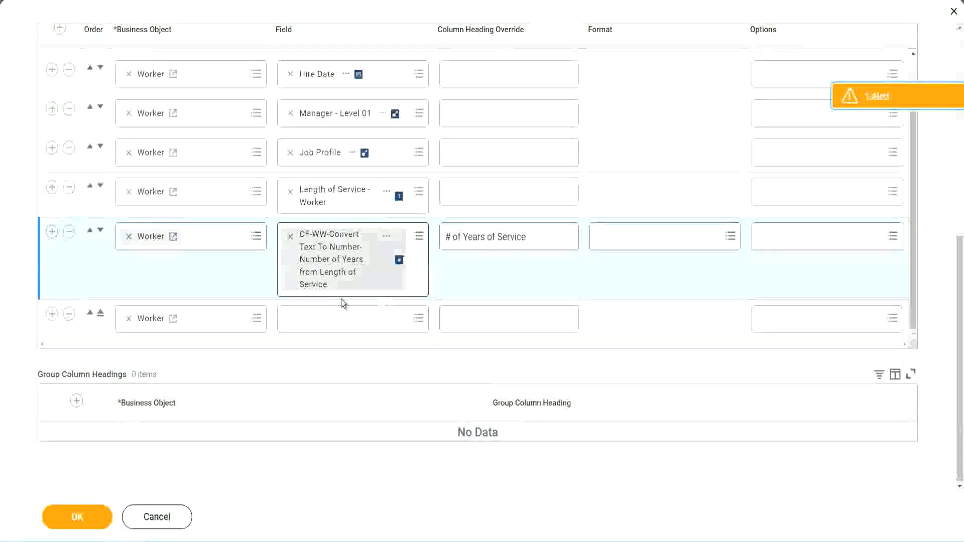
# - Set the last column's field to CF-WW-Eval Exp-Derive Experience Bands from Years of Service, head it Experience Bands, and save the report
pyautogui.click(315, 321)
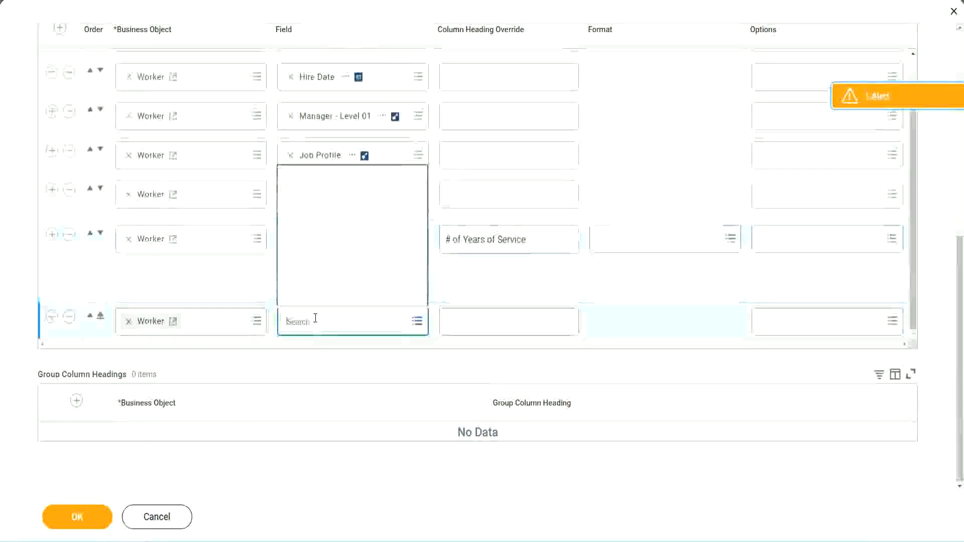
pyautogui.hotkey('ctrl', 'v')
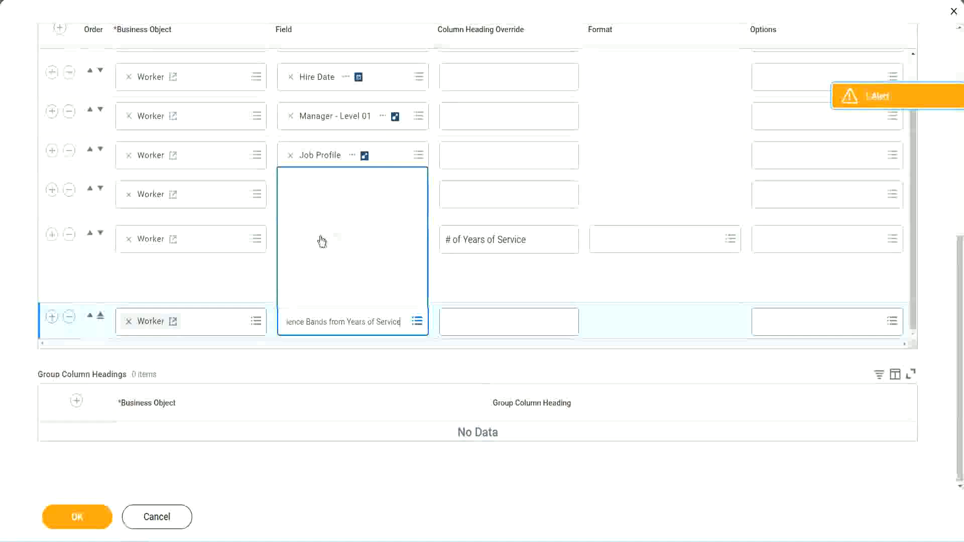
pyautogui.click(492, 288)
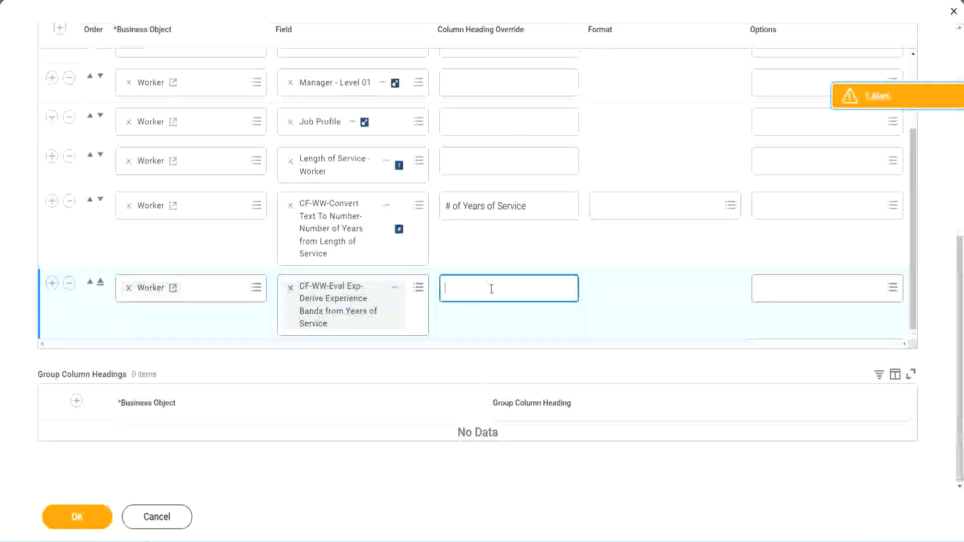
pyautogui.write('Ex')
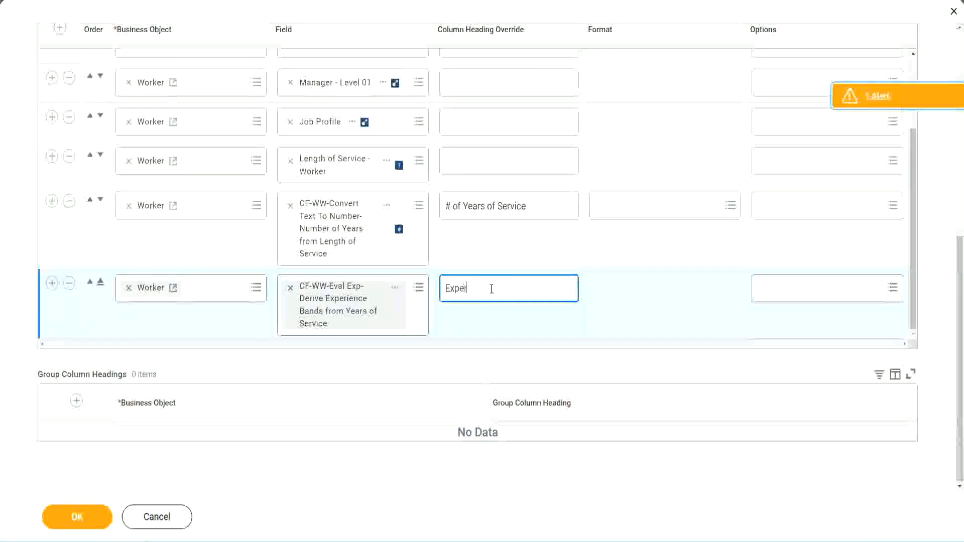
pyautogui.write('perience B')
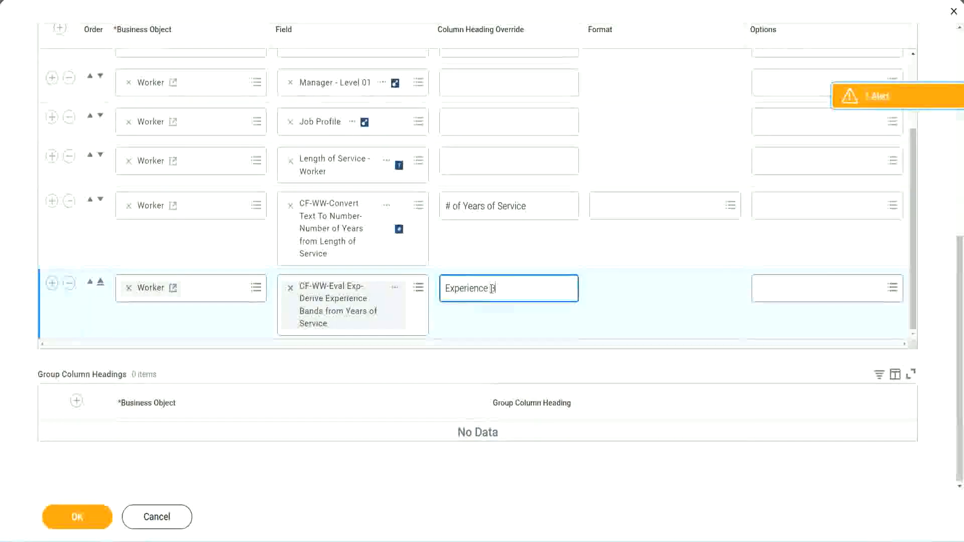
pyautogui.write('ands')
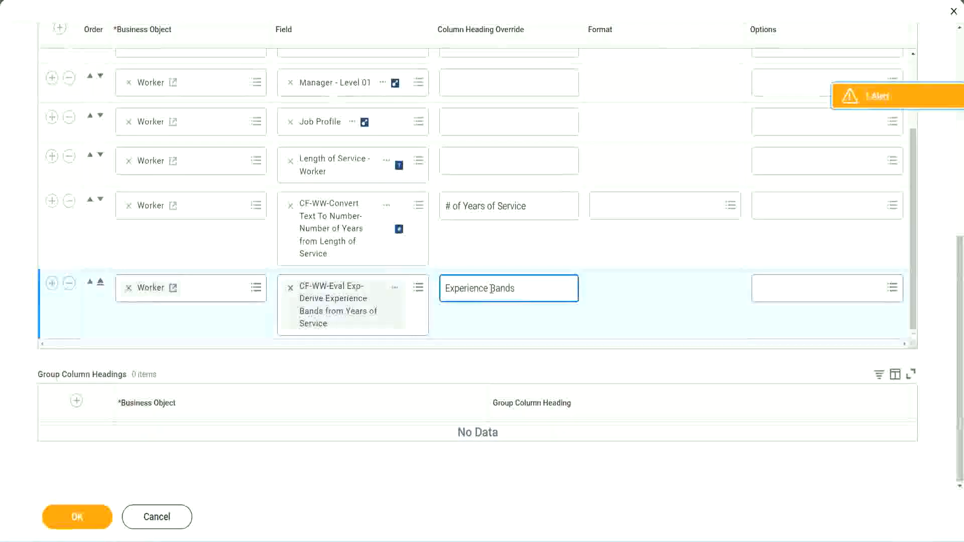
pyautogui.click(94, 519)
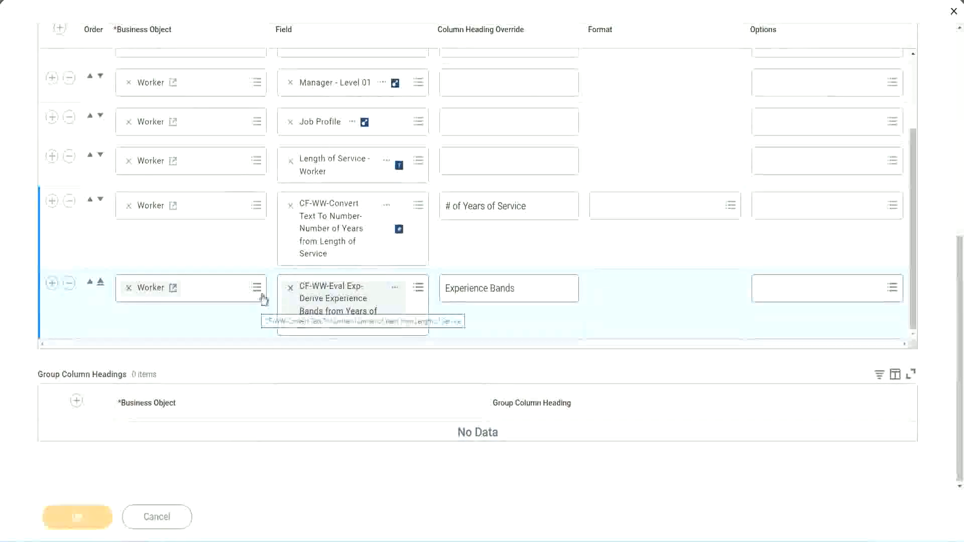
# - Run the WW Employee Details report with all prompts blank and check the first worker's years of service and experience band
pyautogui.scroll(-5, 281, 362)
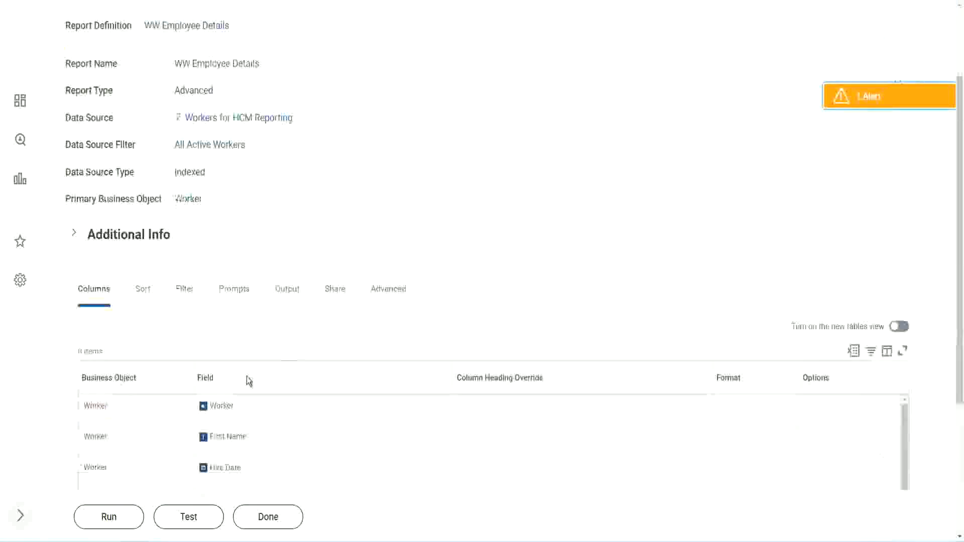
pyautogui.click(108, 517)
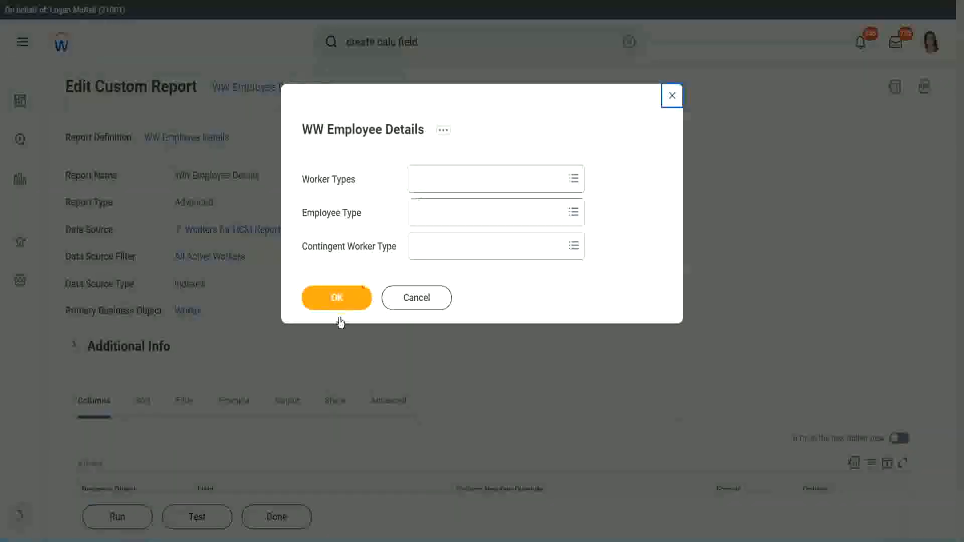
pyautogui.click(355, 295)
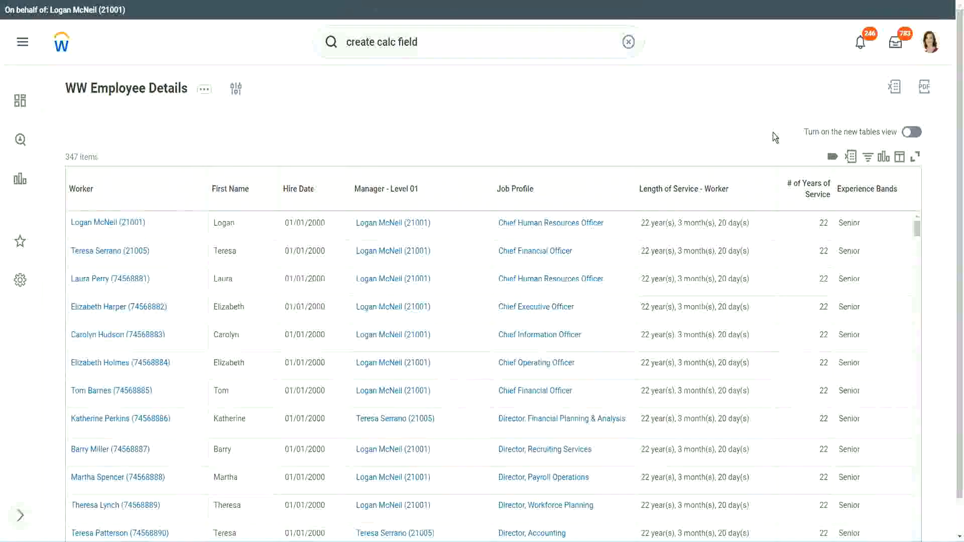
pyautogui.scroll(-1, 774, 135)
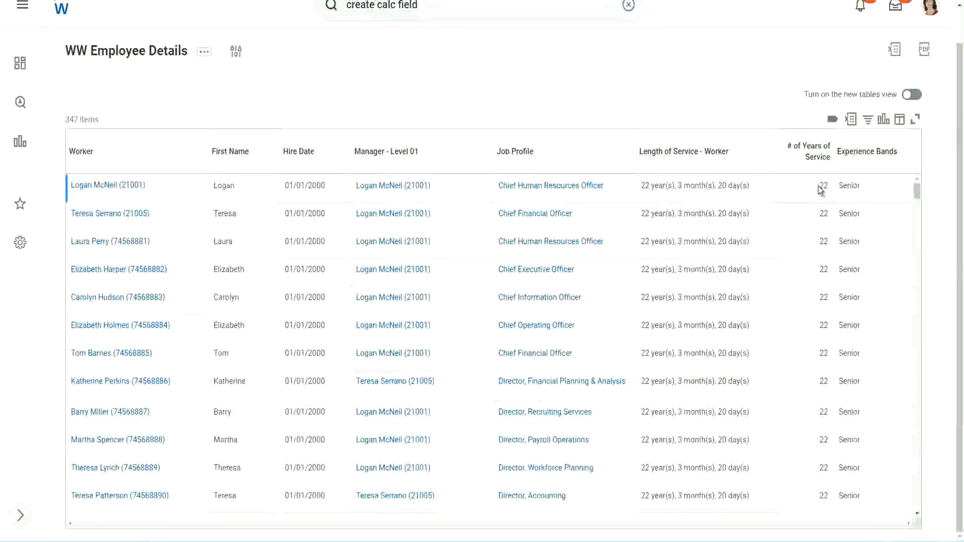
pyautogui.doubleClick(822, 186)
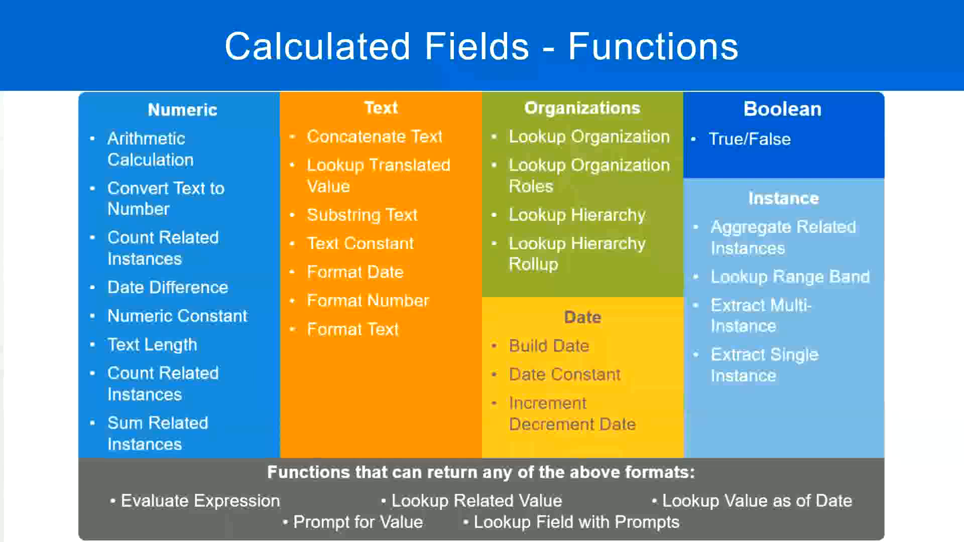
# - Switch to the Notepad++ notes and check which experience band covers 16 - 30 years
pyautogui.hotkey('alt', 'Tab')
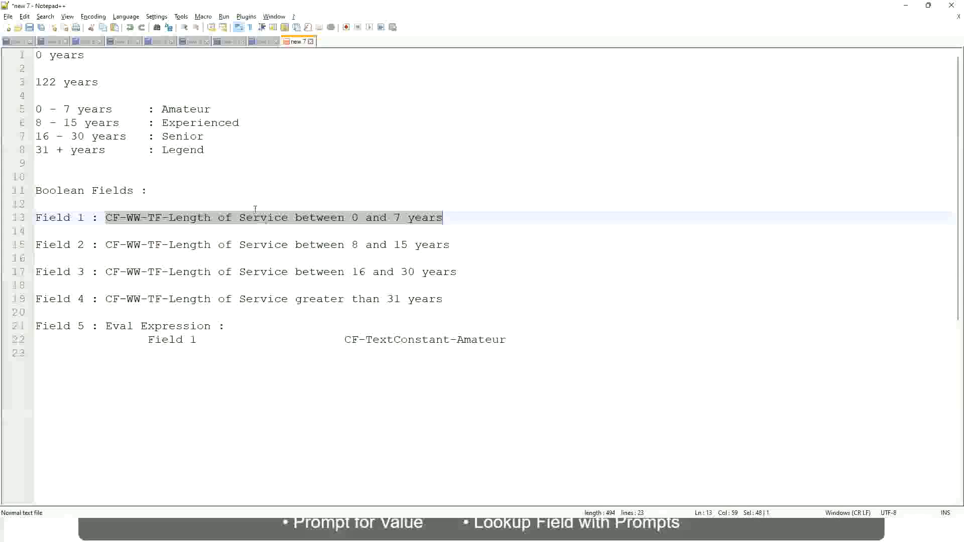
pyautogui.click(183, 177)
pyautogui.click(167, 135)
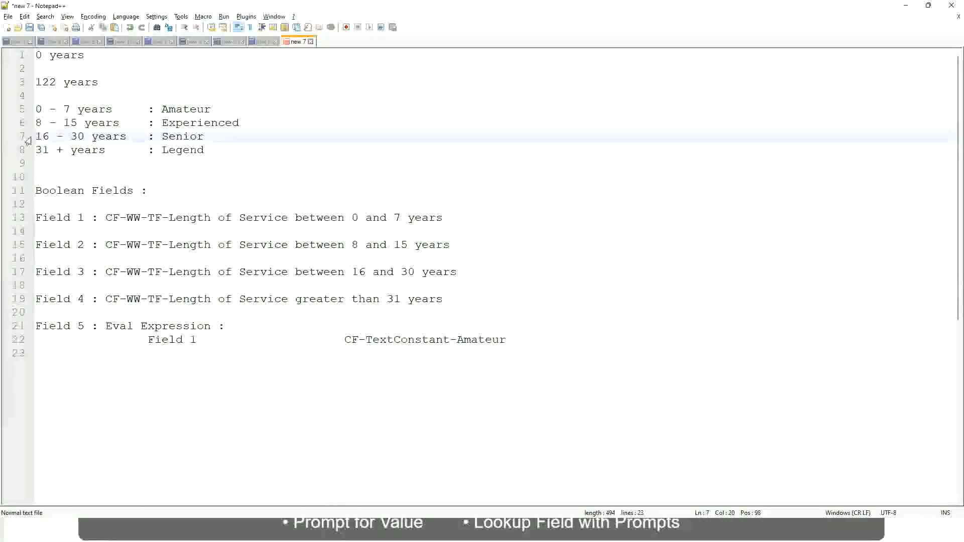
pyautogui.moveTo(36, 138); pyautogui.dragTo(131, 142)
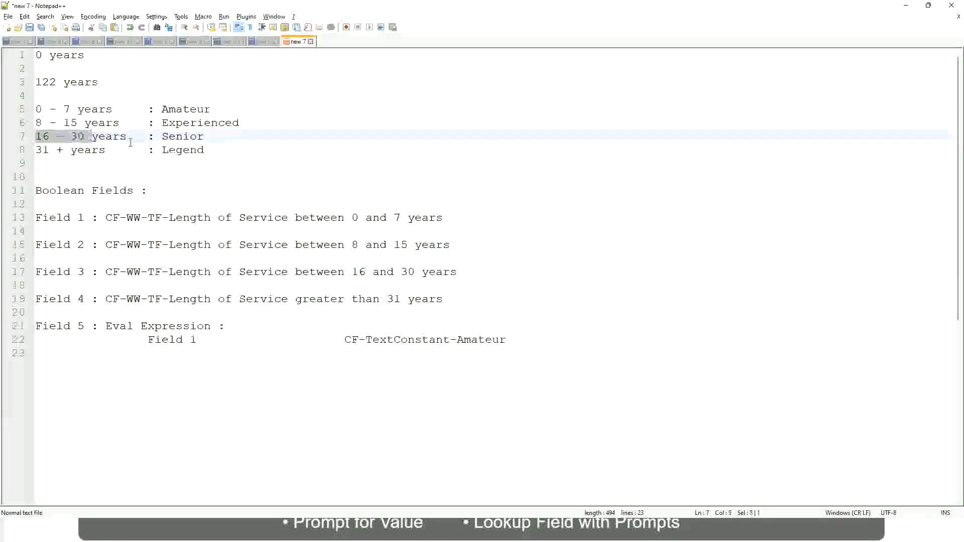
pyautogui.doubleClick(179, 137)
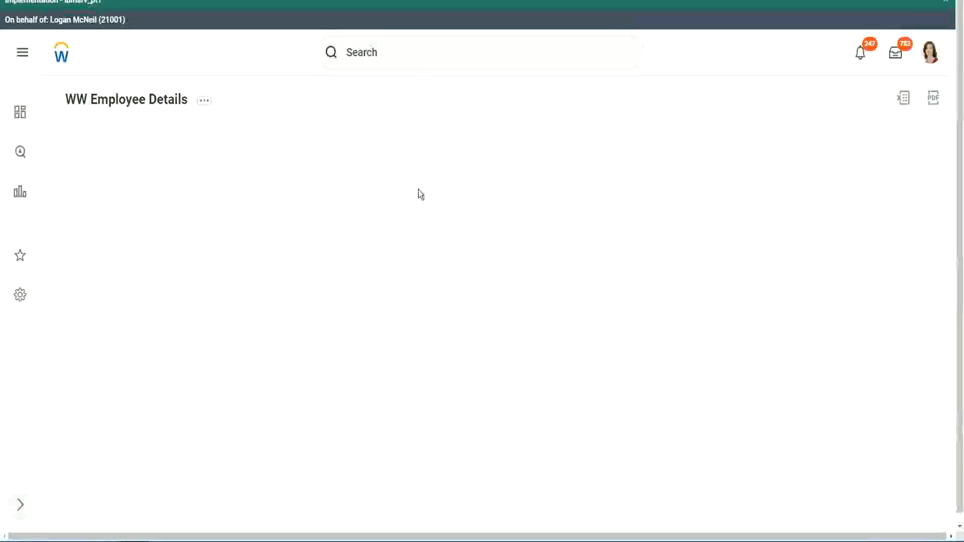
# - Examine the WW Employee Details report output in Workday, comparing each worker's # of Years of Service with the Experience Bands value
pyautogui.scroll(-2, 831, 303)
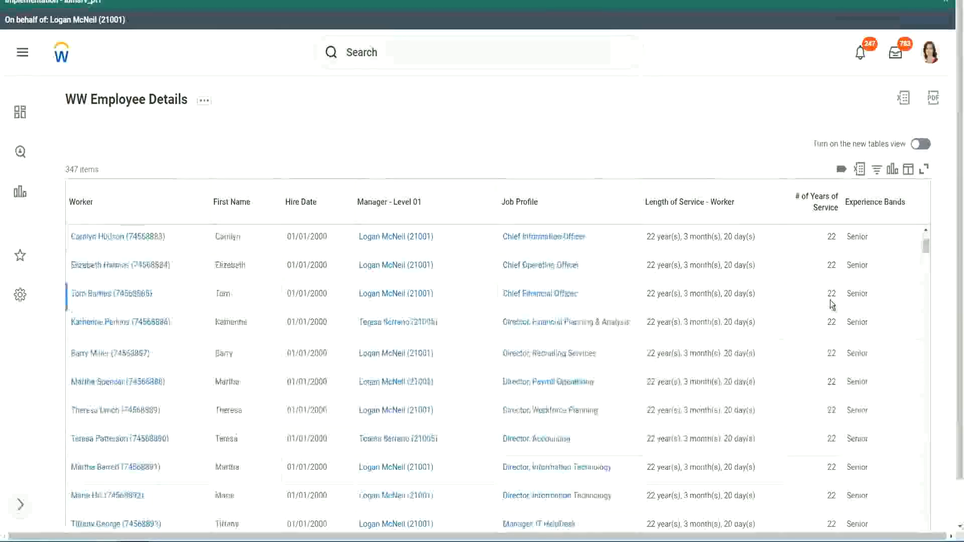
pyautogui.scroll(-5, 833, 306)
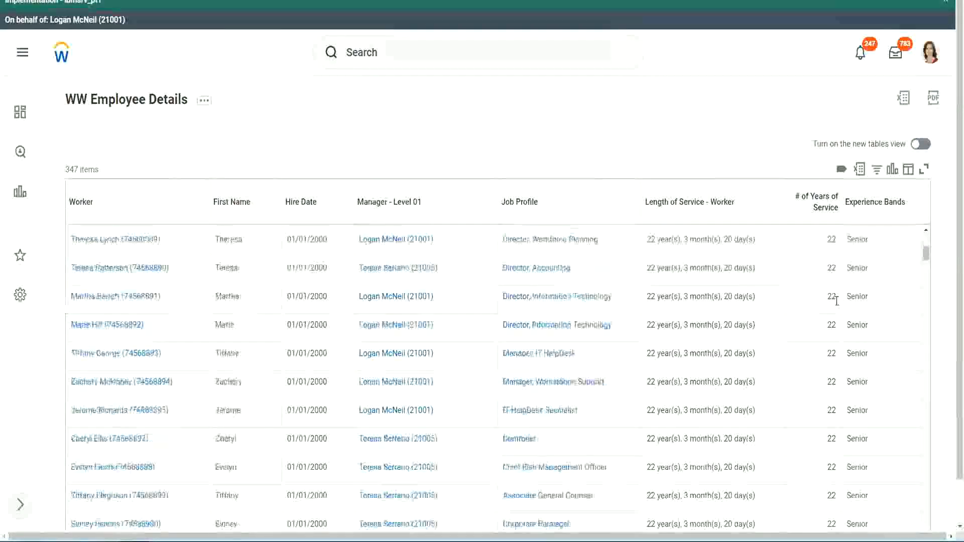
pyautogui.scroll(-5, 839, 332)
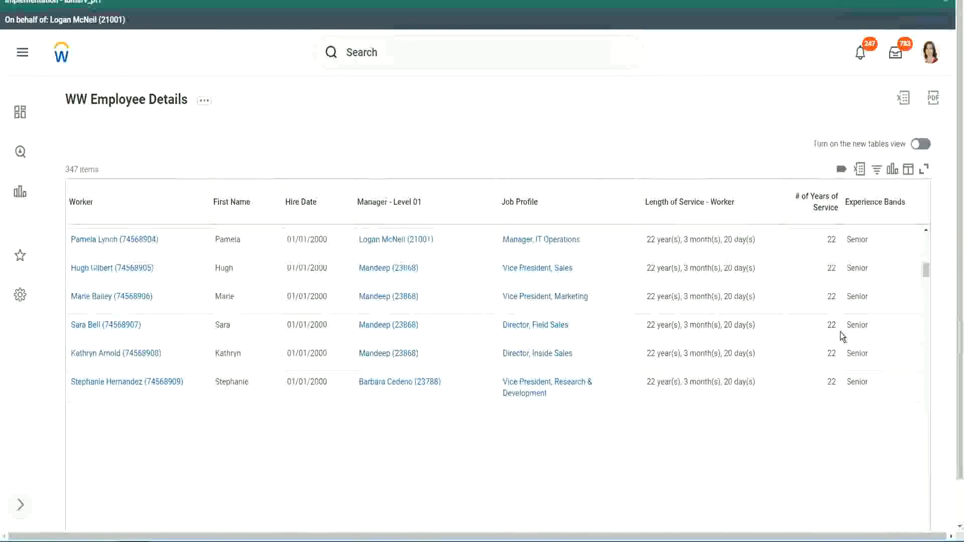
pyautogui.scroll(-2, 840, 332)
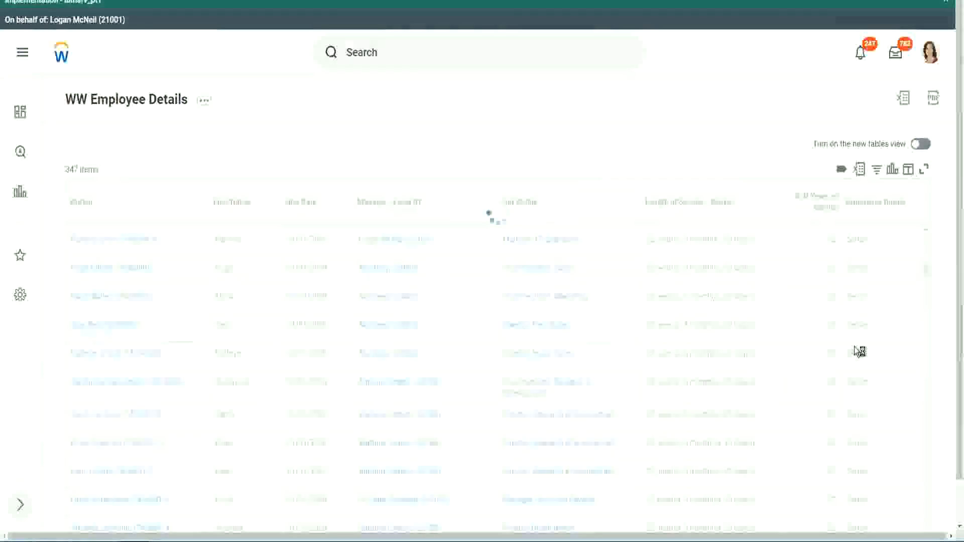
pyautogui.scroll(-1, 855, 347)
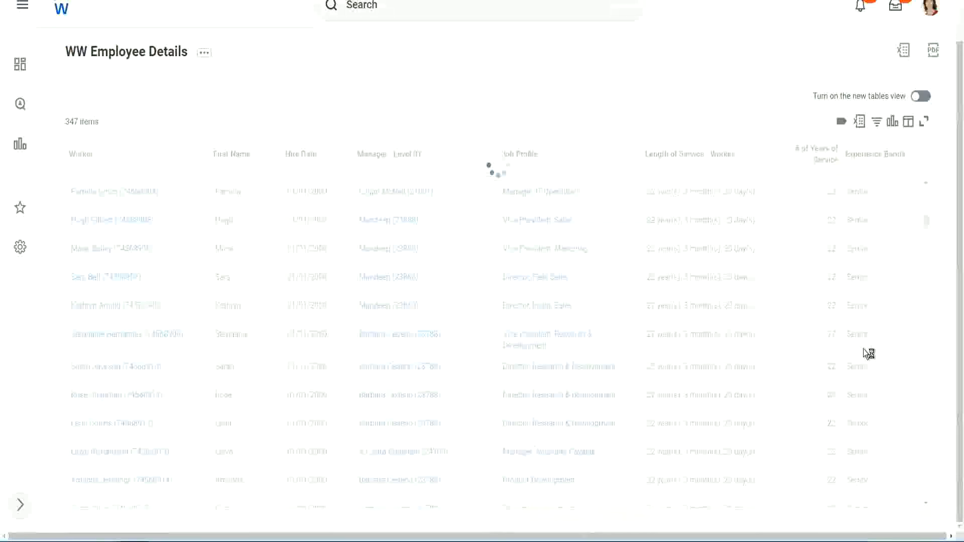
pyautogui.scroll(-5, 893, 282)
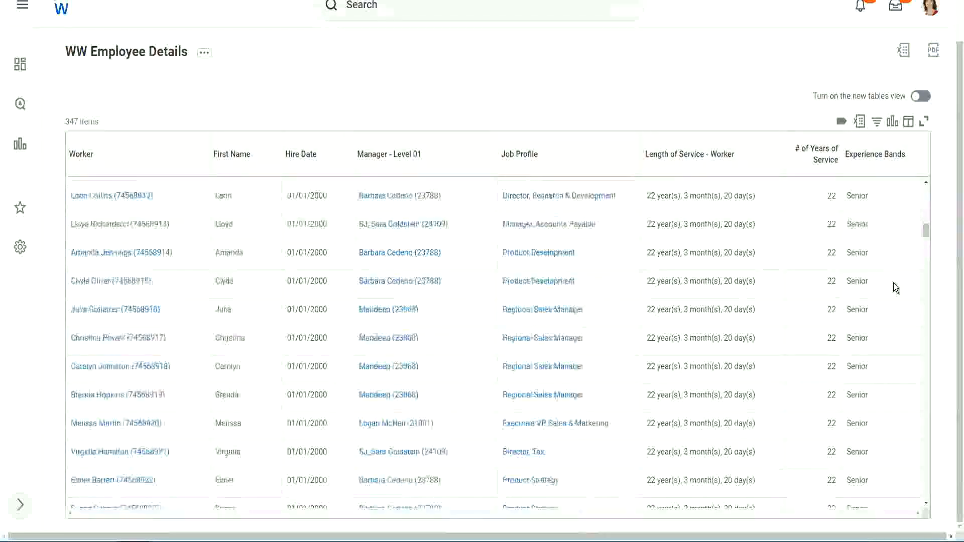
pyautogui.scroll(-4, 894, 288)
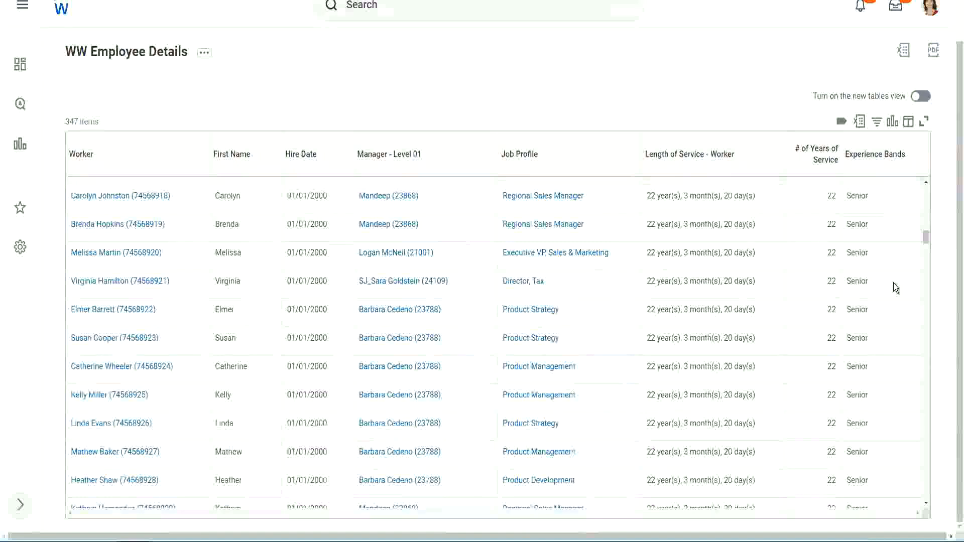
pyautogui.scroll(-8, 893, 282)
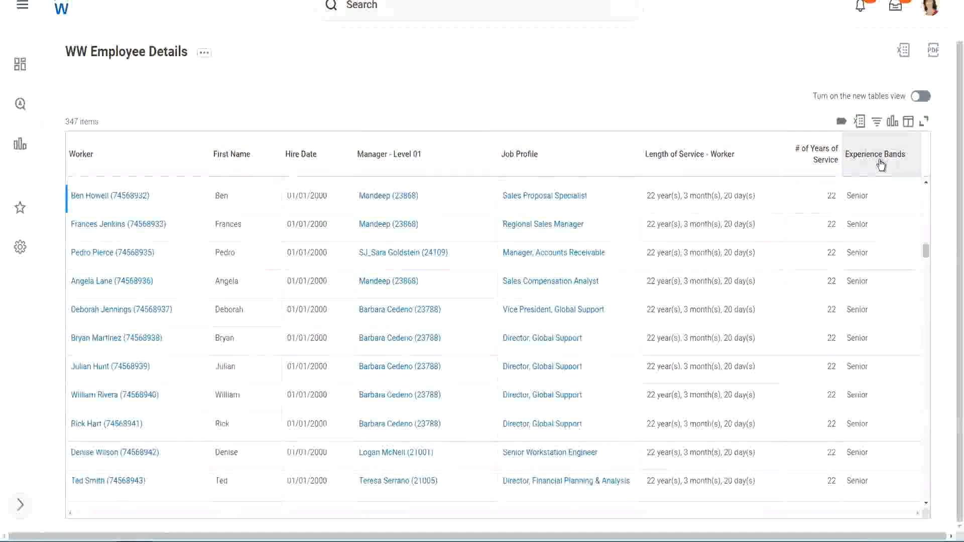
# - Filter the report's Experience Bands column to values containing Amateur
pyautogui.click(881, 165)
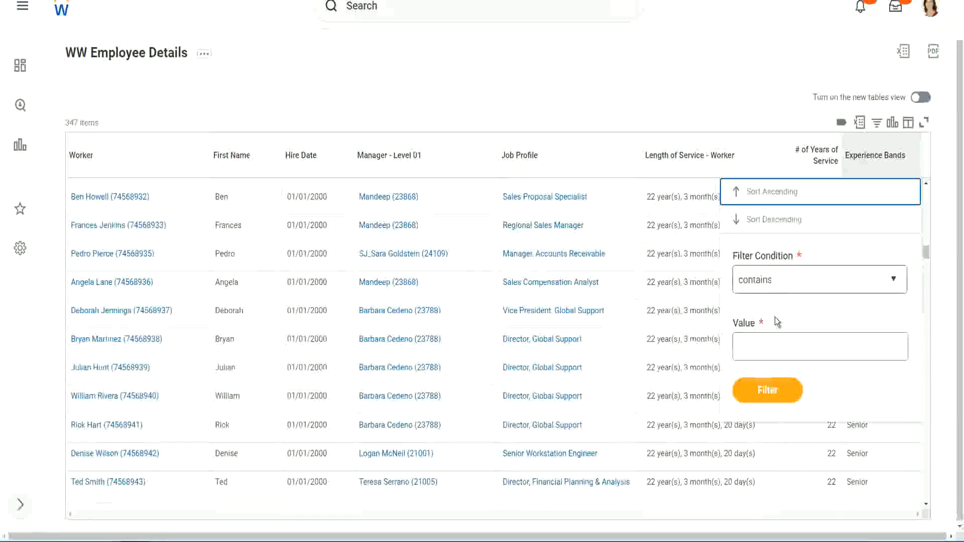
pyautogui.click(764, 337)
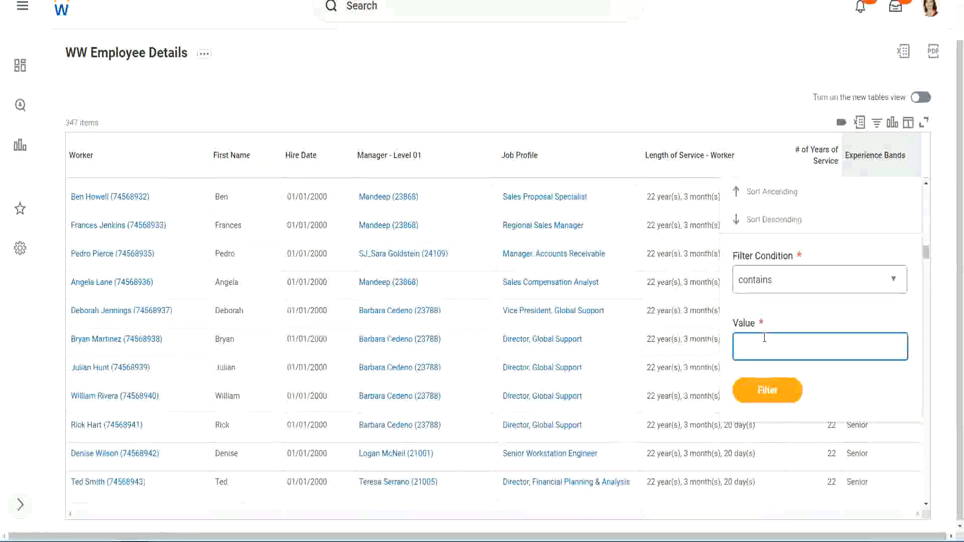
pyautogui.write('Amate')
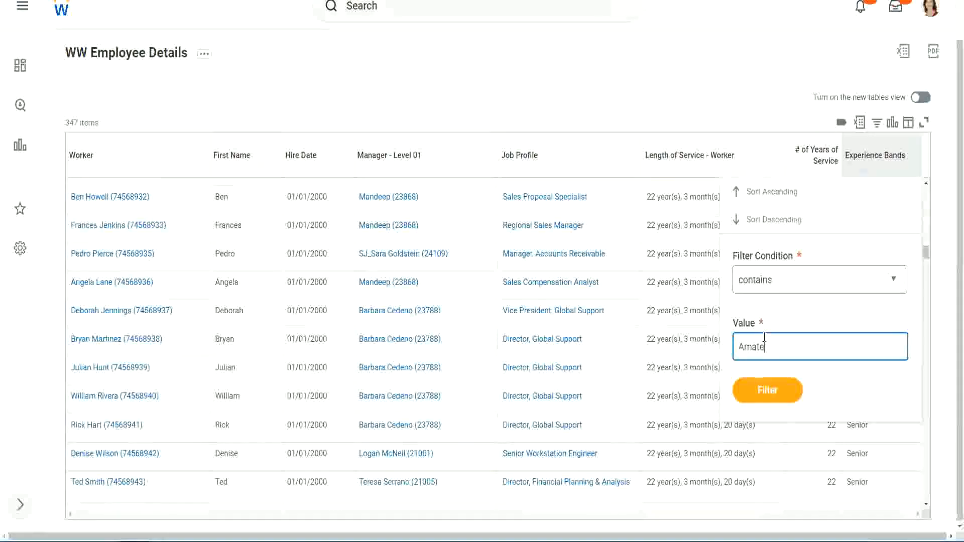
pyautogui.write('ur')
pyautogui.click(762, 396)
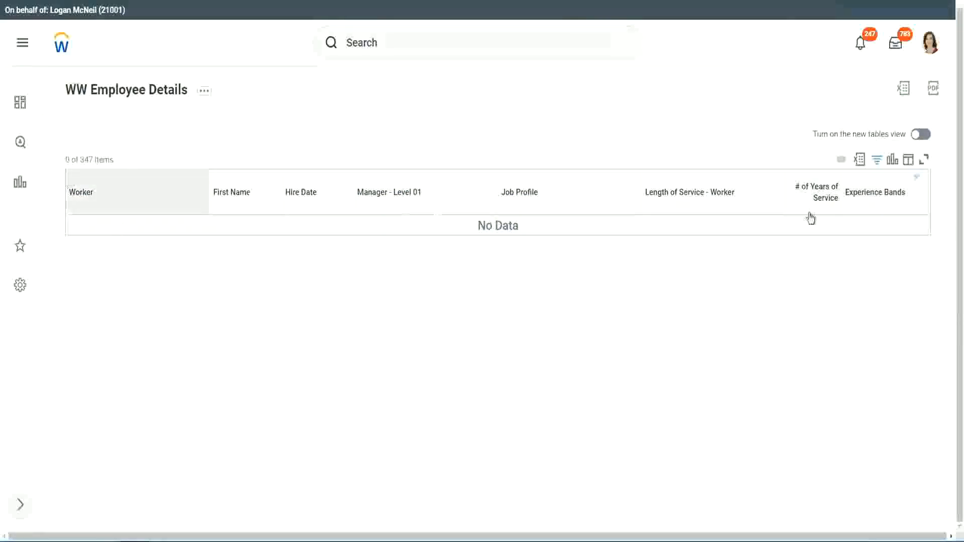
# - Change the Experience Bands filter to Legend and examine the hire dates and years of service of the listed workers
pyautogui.click(871, 194)
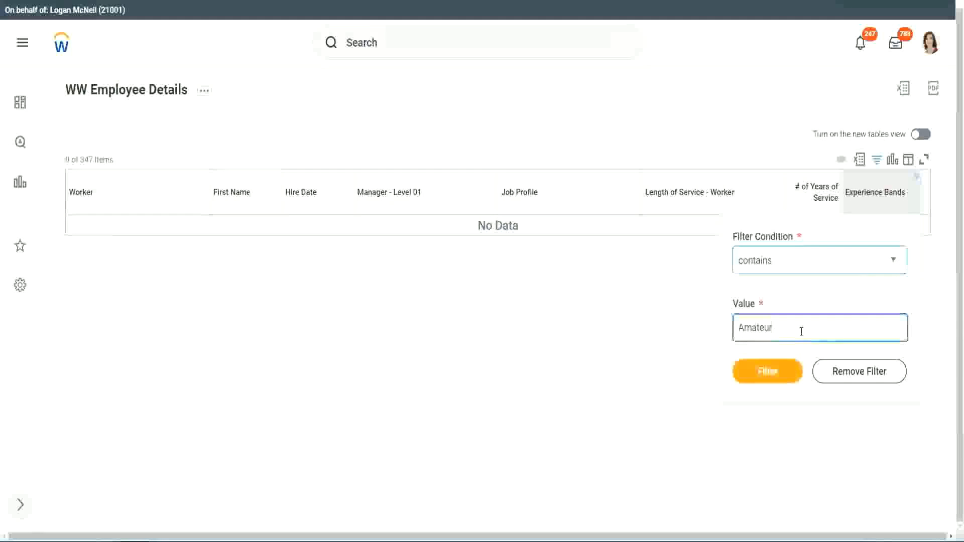
pyautogui.moveTo(709, 331); pyautogui.dragTo(690, 334)
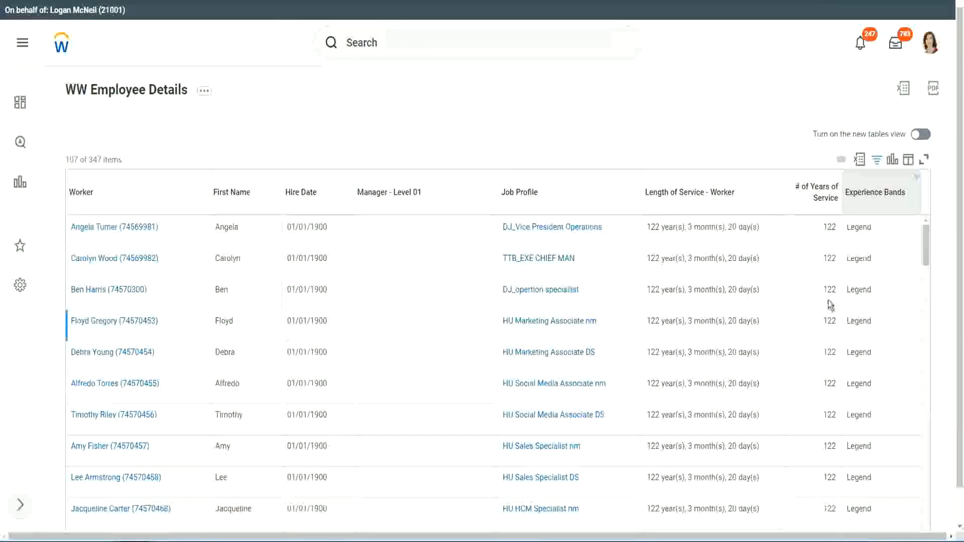
pyautogui.scroll(-15, 828, 300)
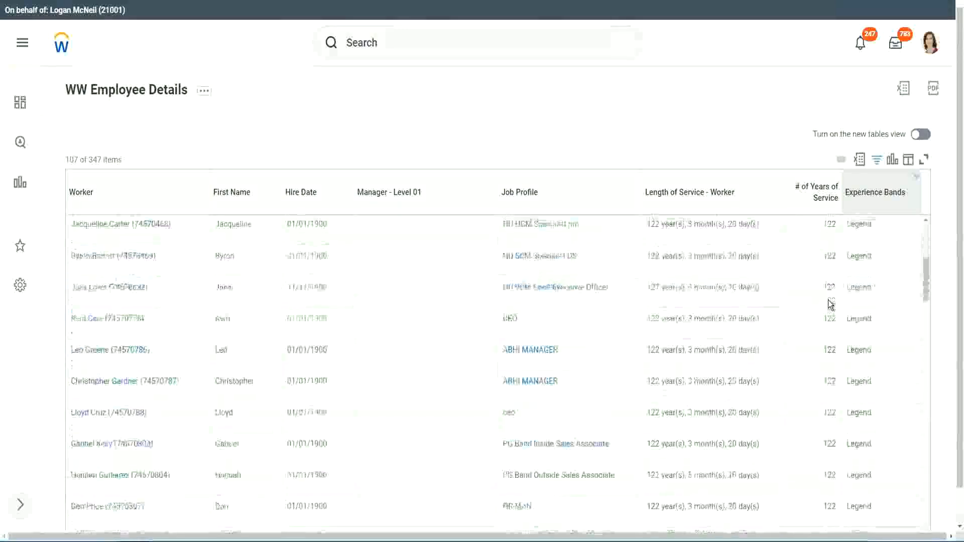
pyautogui.scroll(-3, 828, 300)
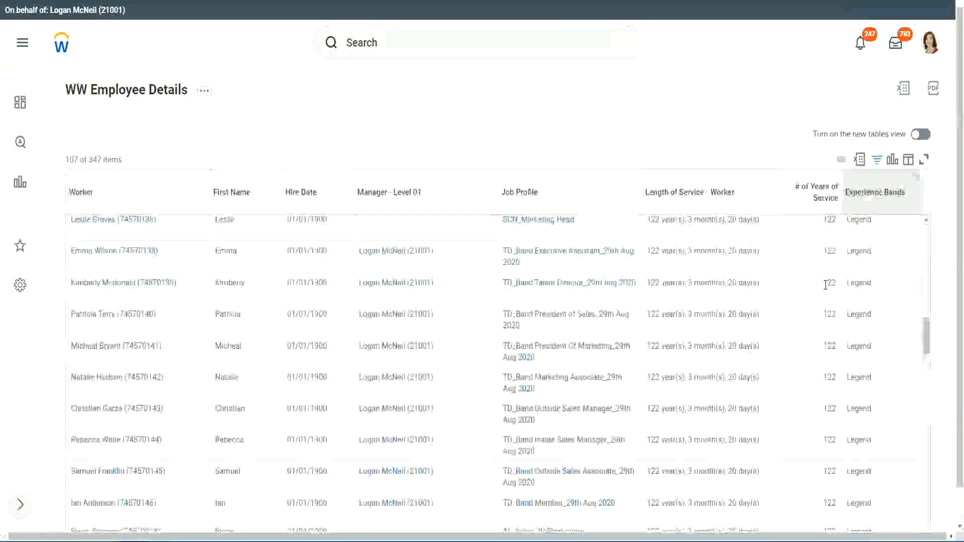
pyautogui.scroll(-10, 827, 290)
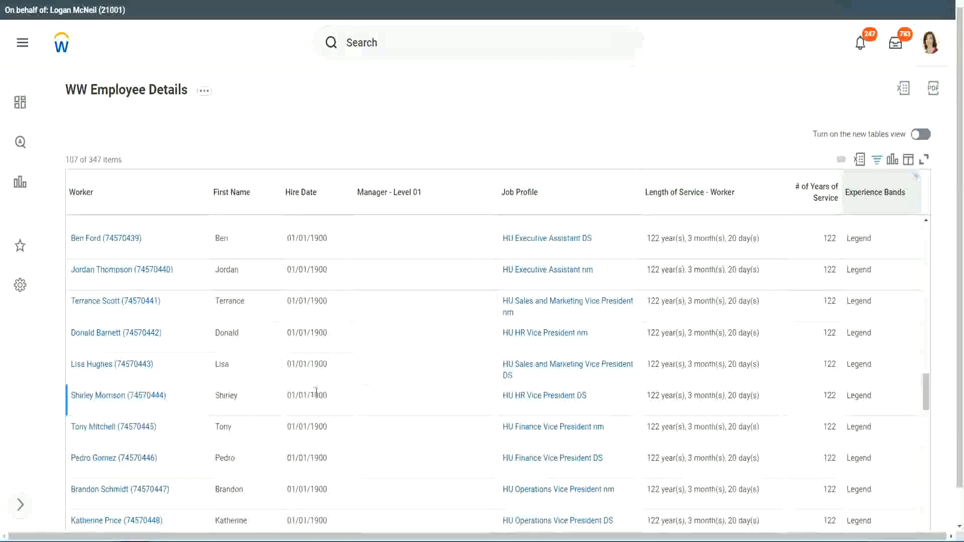
pyautogui.doubleClick(318, 396)
pyautogui.scroll(-5, 820, 377)
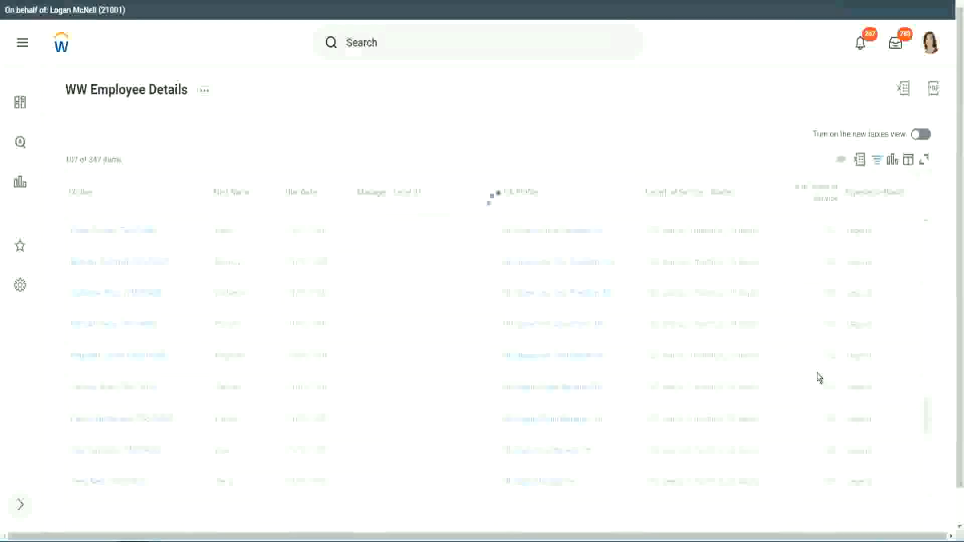
pyautogui.scroll(-5, 817, 378)
pyautogui.scroll(-5, 817, 373)
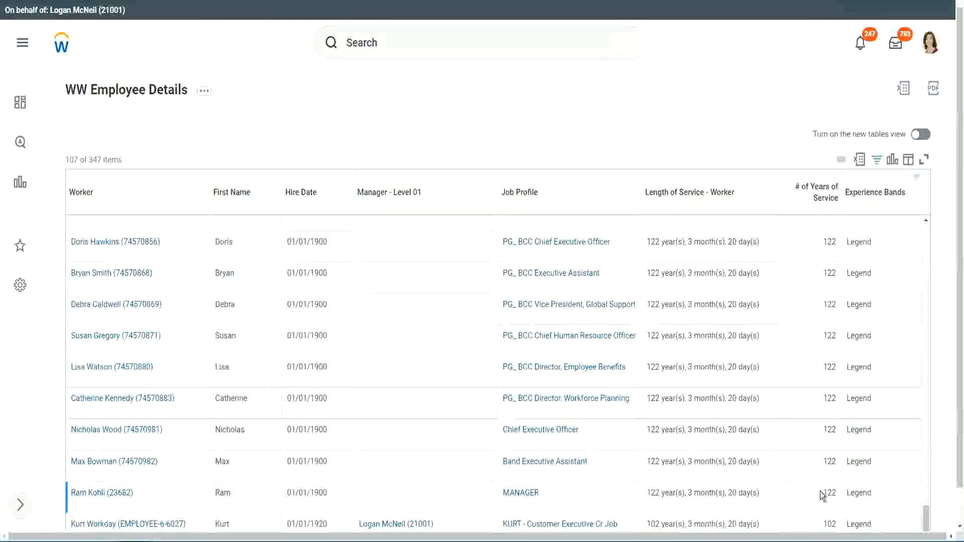
# - Compare the # of Years of Service values with the Legend band for the last workers in the filtered report
pyautogui.doubleClick(829, 524)
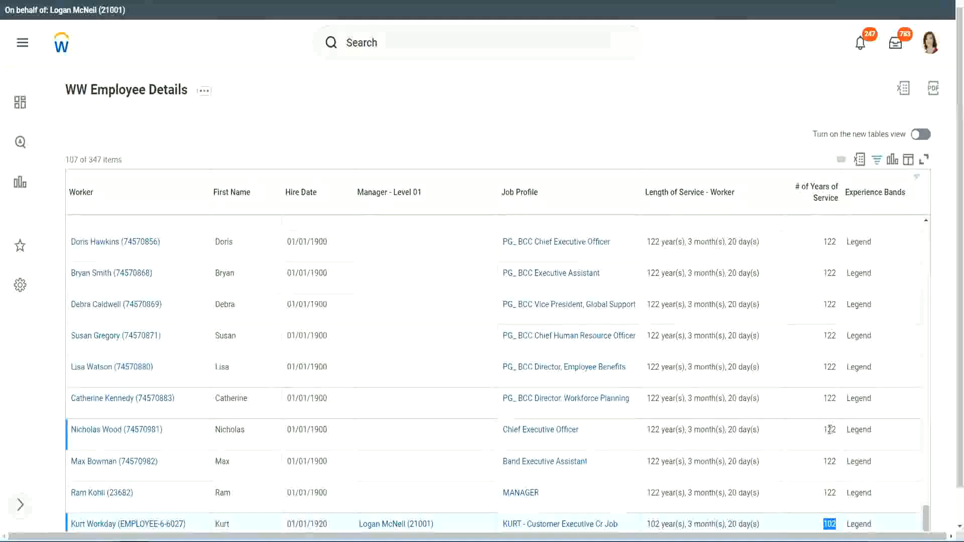
pyautogui.moveTo(828, 429); pyautogui.dragTo(837, 429)
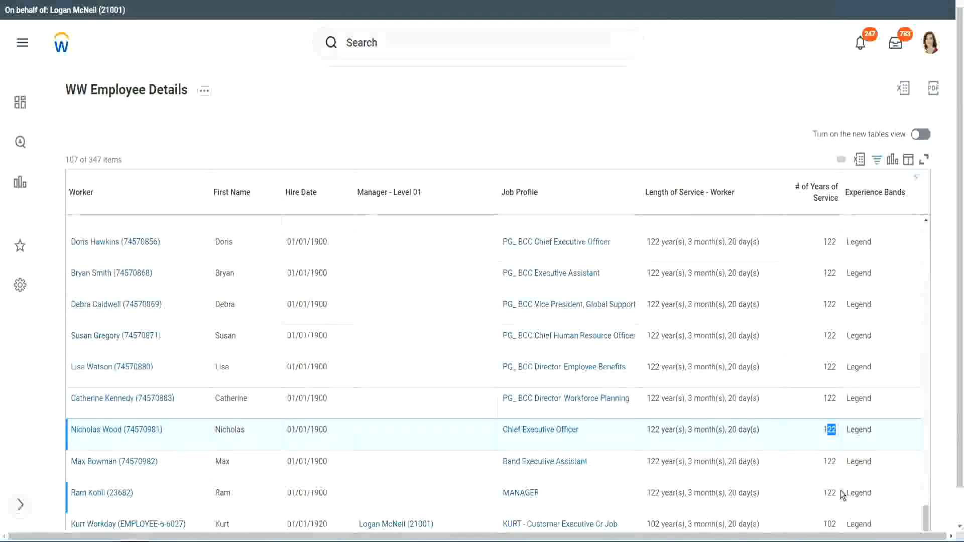
pyautogui.click(812, 404)
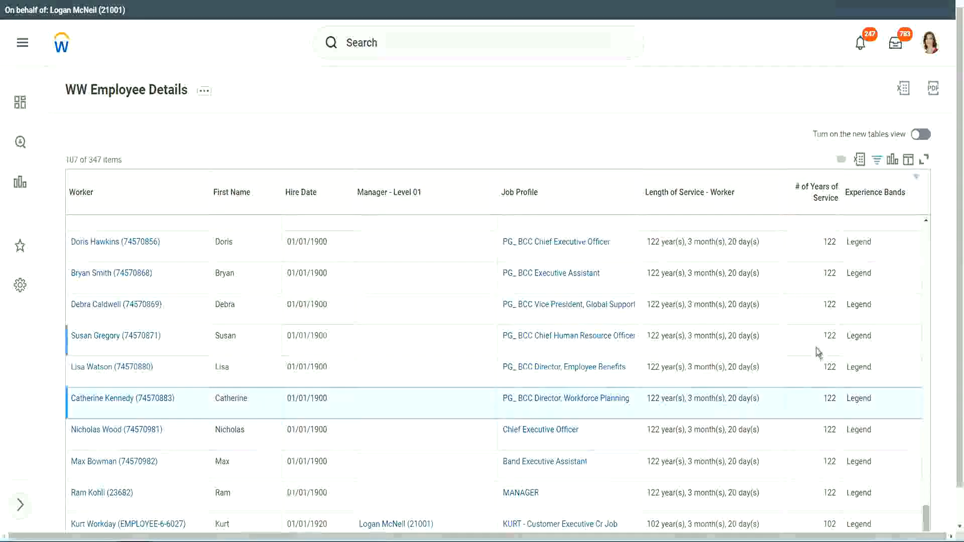
# - Change the report's Experience Bands filter to values containing Experienced
pyautogui.click(881, 199)
pyautogui.click(789, 384)
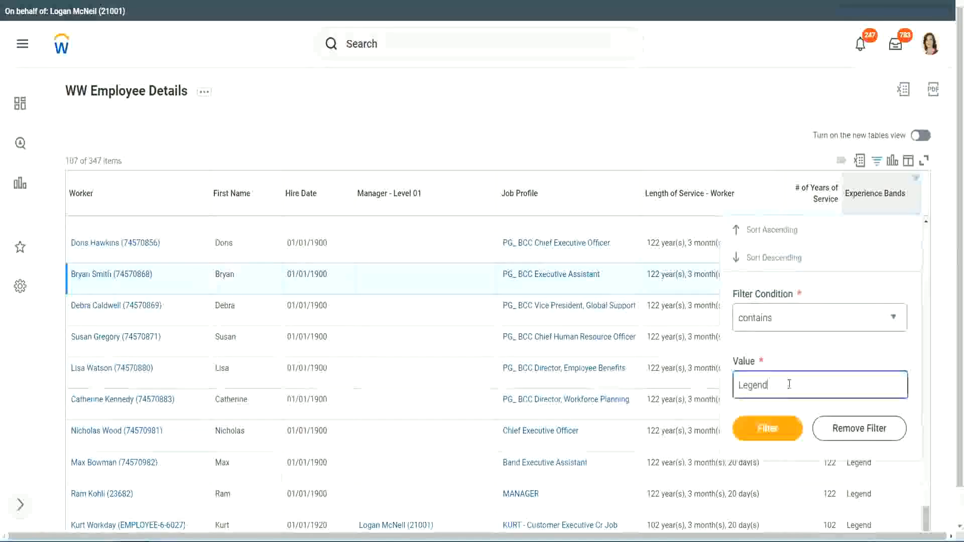
pyautogui.doubleClick(742, 385)
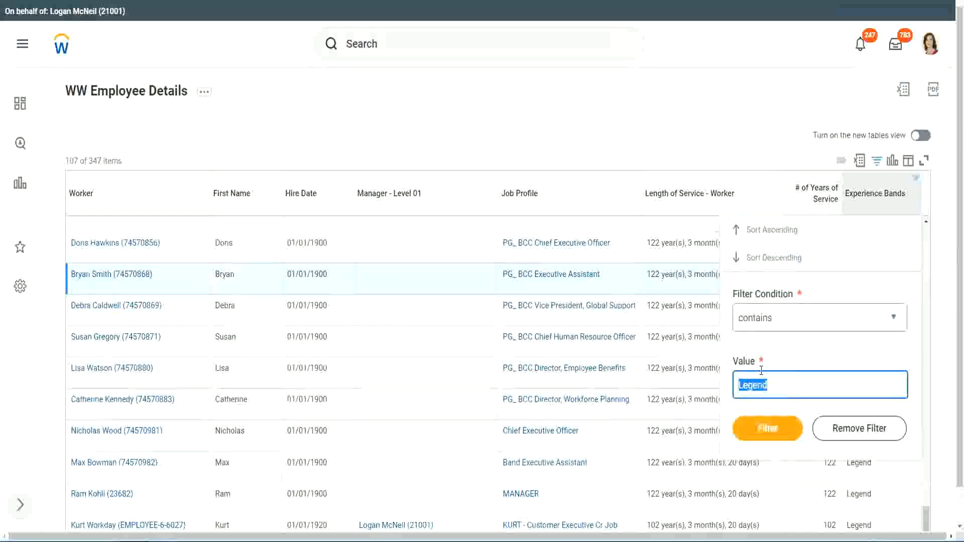
pyautogui.write('Ex')
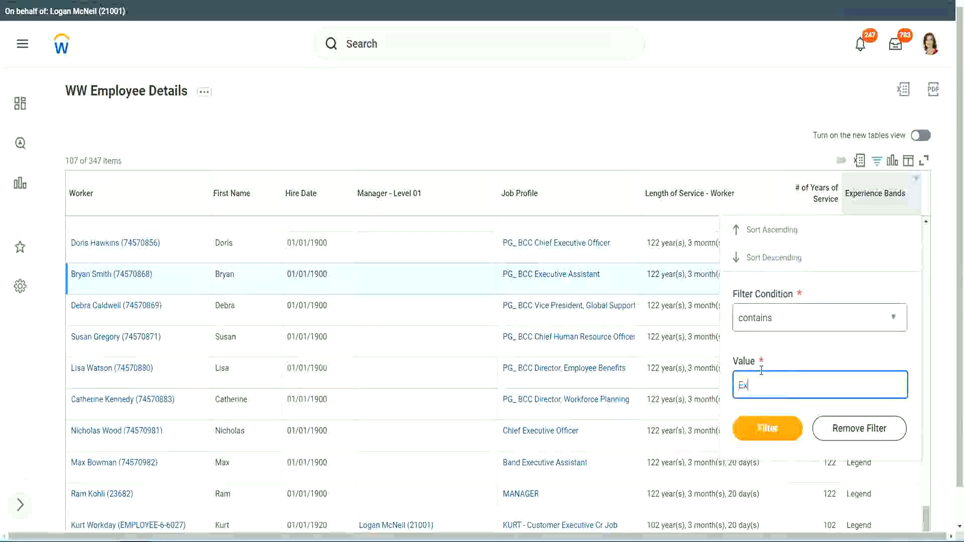
pyautogui.write('perienced')
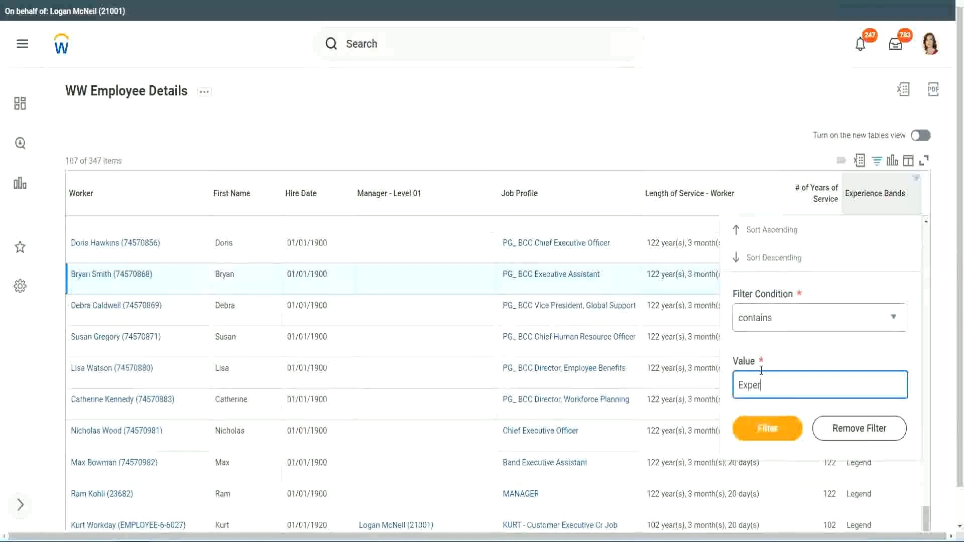
pyautogui.click(767, 432)
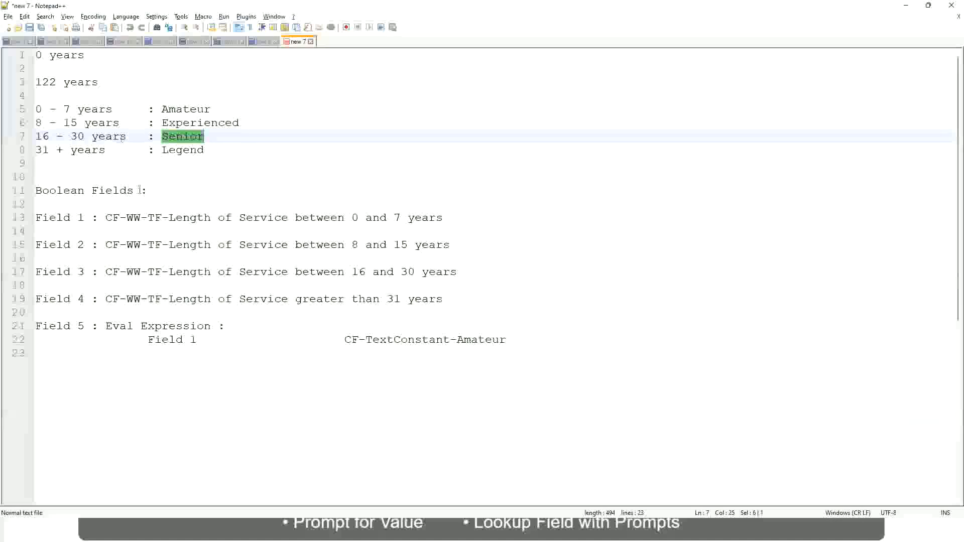
# - Switch to the Notepad++ notes and check the year range defined for the Experienced band
pyautogui.moveTo(44, 124); pyautogui.dragTo(77, 124)
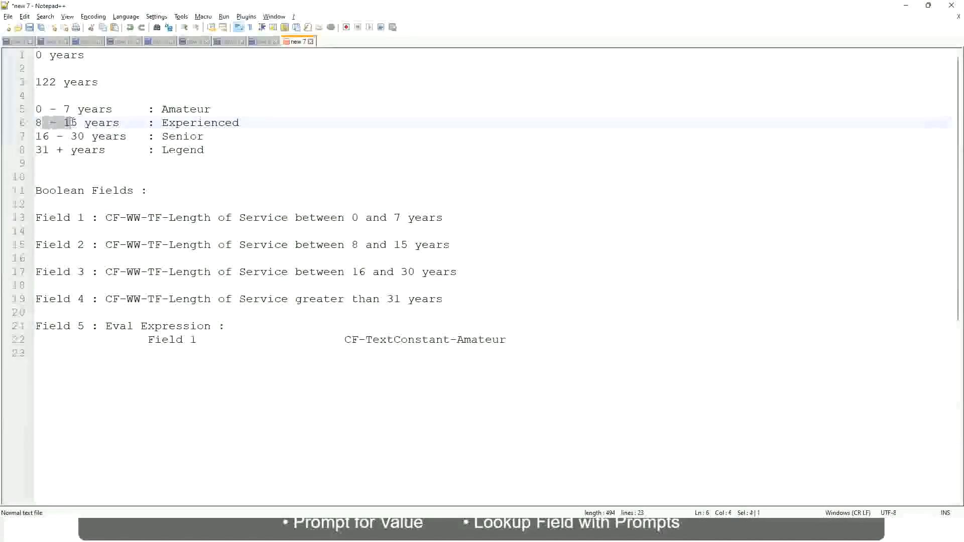
pyautogui.click(79, 123)
pyautogui.click(111, 124)
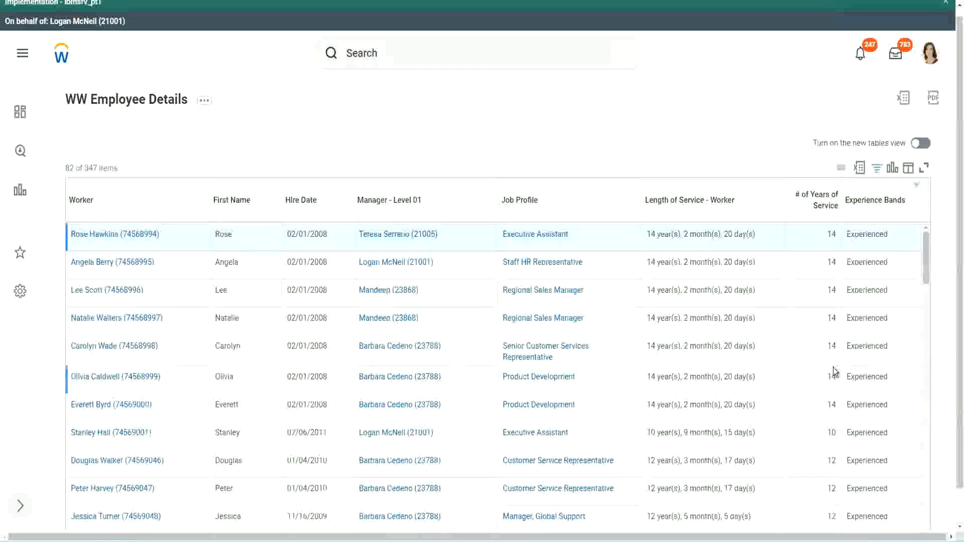
# - Switch back to the Workday report and examine the years of service of the workers listed as Experienced
pyautogui.scroll(-4, 835, 372)
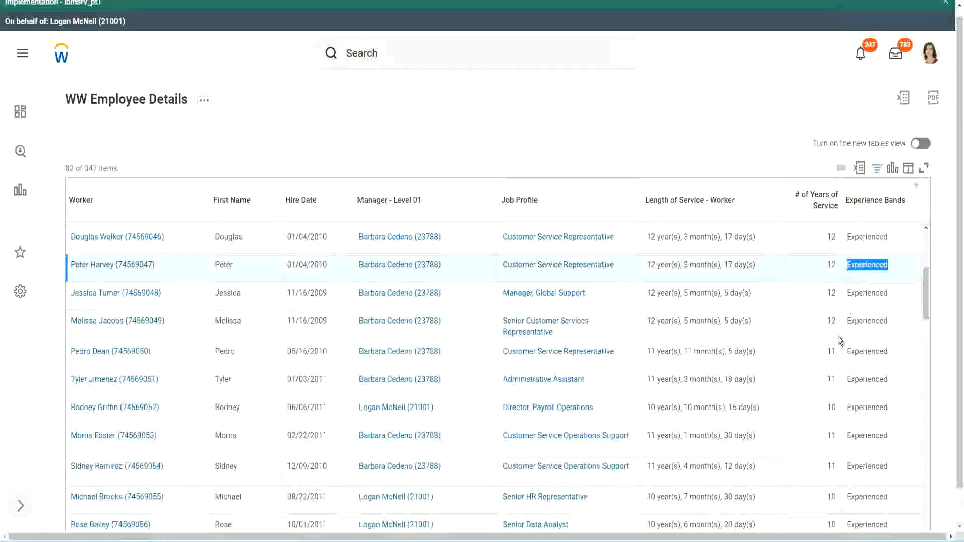
pyautogui.scroll(-2, 833, 352)
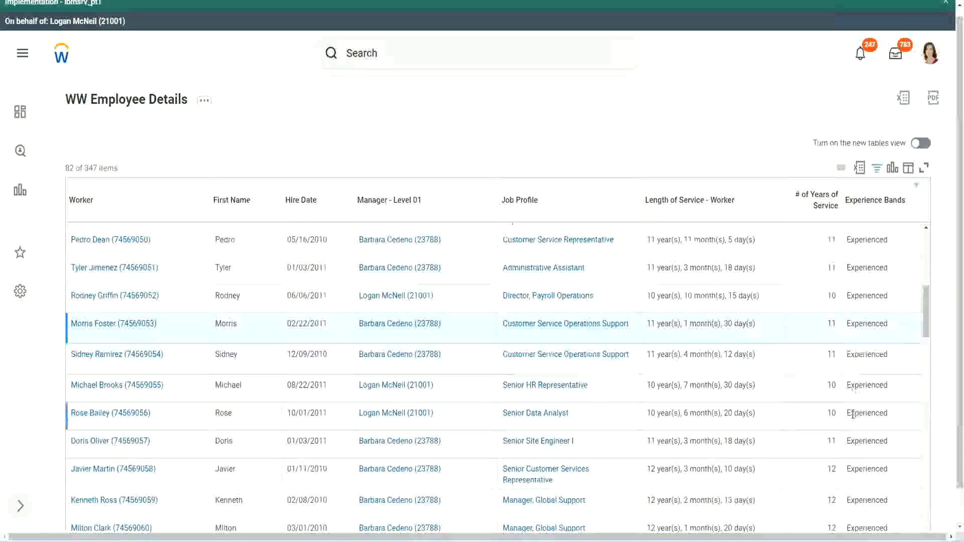
pyautogui.scroll(-10, 854, 414)
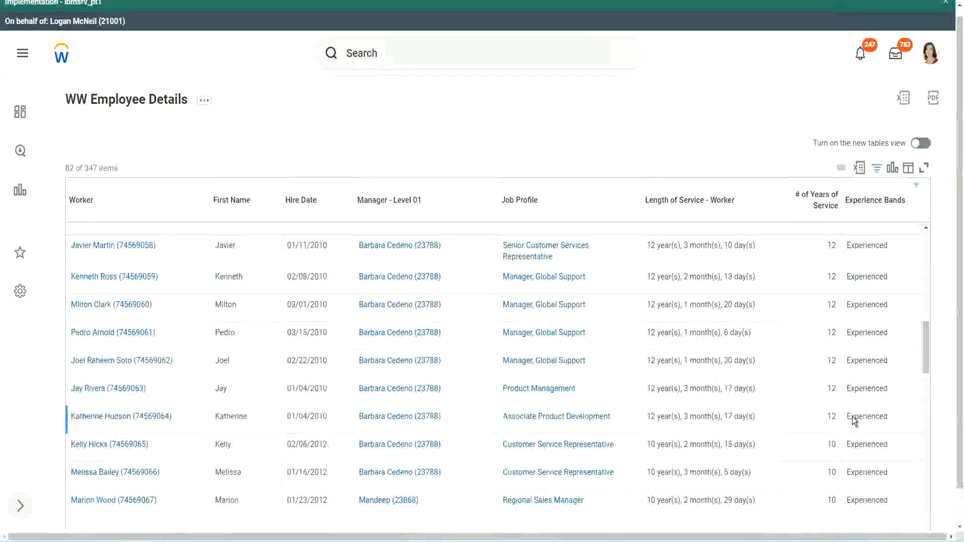